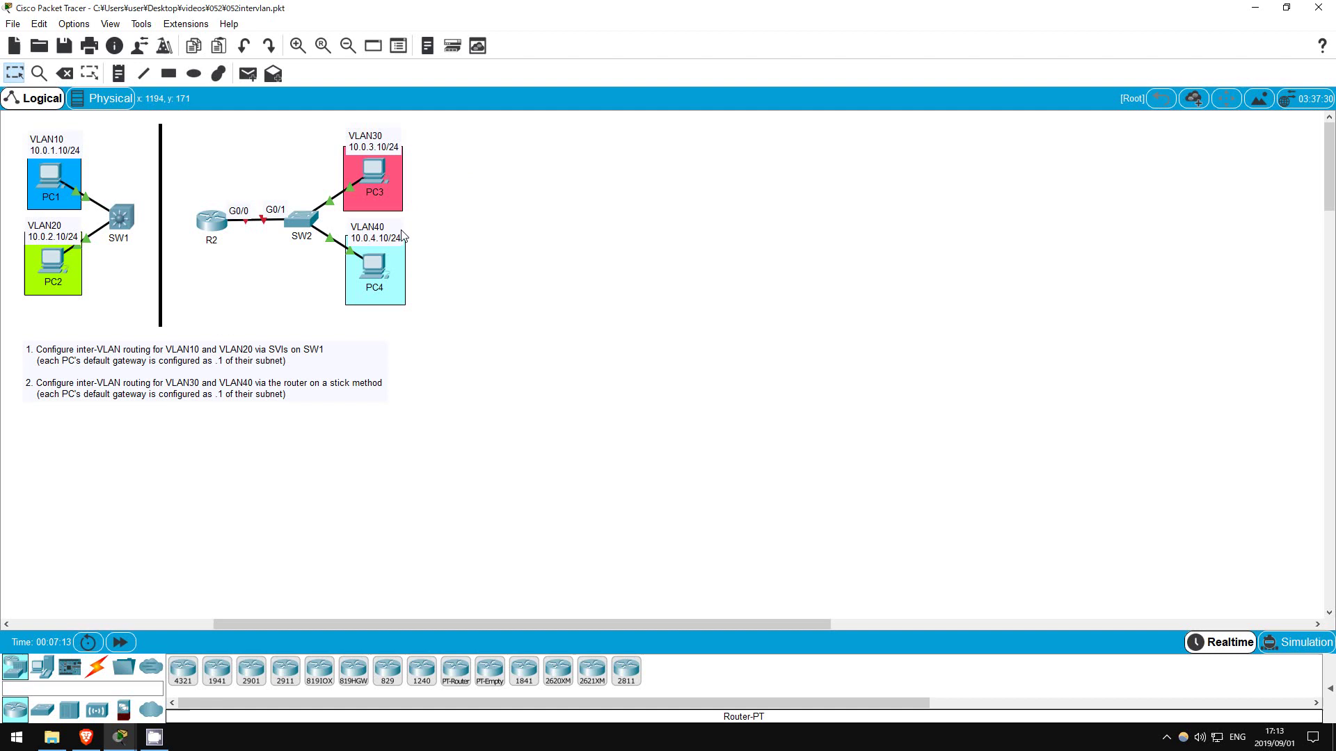
- Select the SW1 switch on the canvas, then deselect it
drag(140, 266, 84, 189)
click(104, 172)
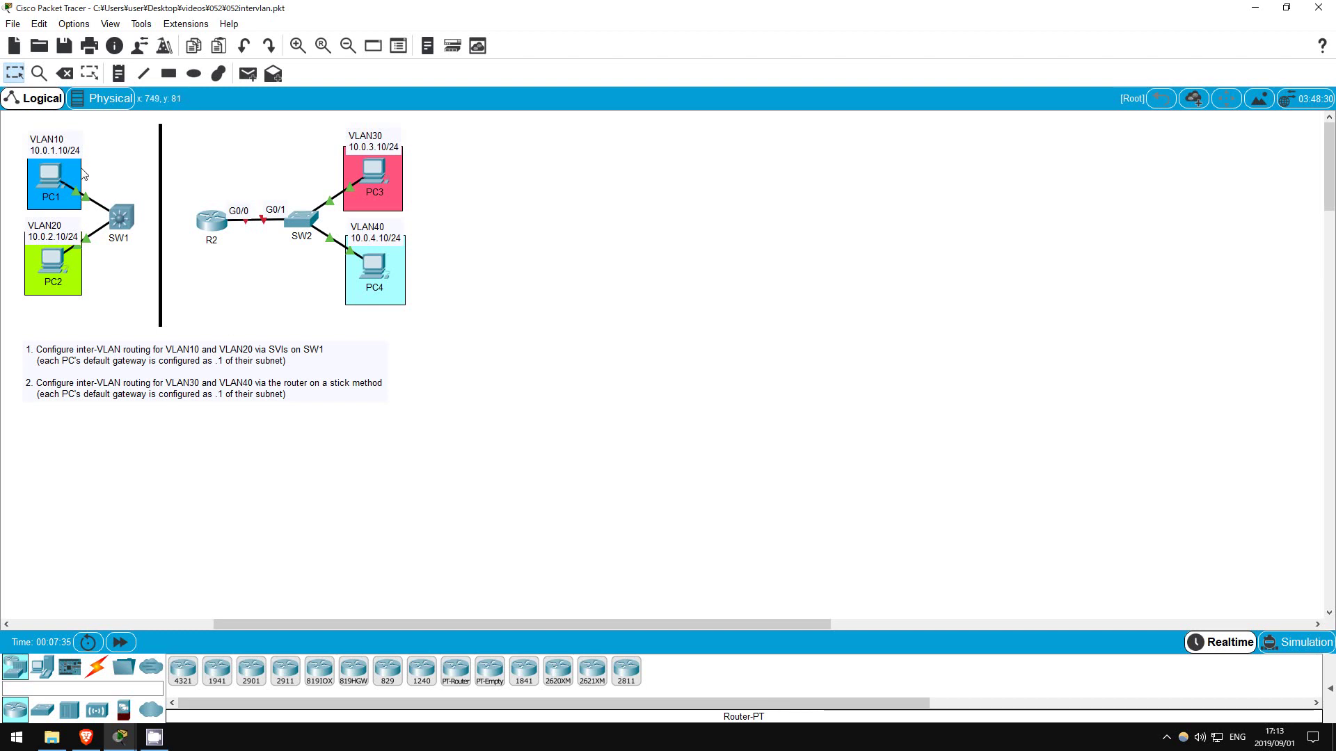
- From PC1's command prompt, ping PC2 at 10.0.2.10 and see the request time out
click(57, 172)
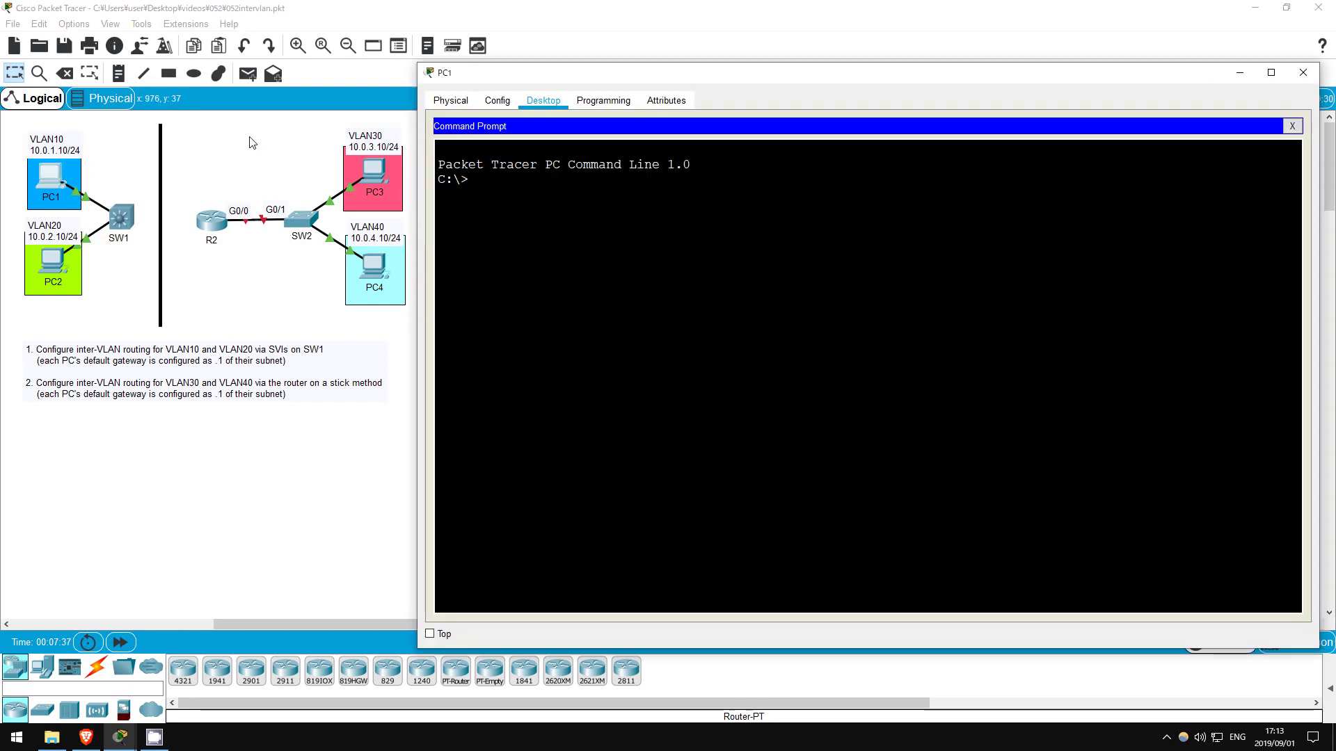
key(Return)
key(Return)
text(ping 10.0.2.10)
key(Return)
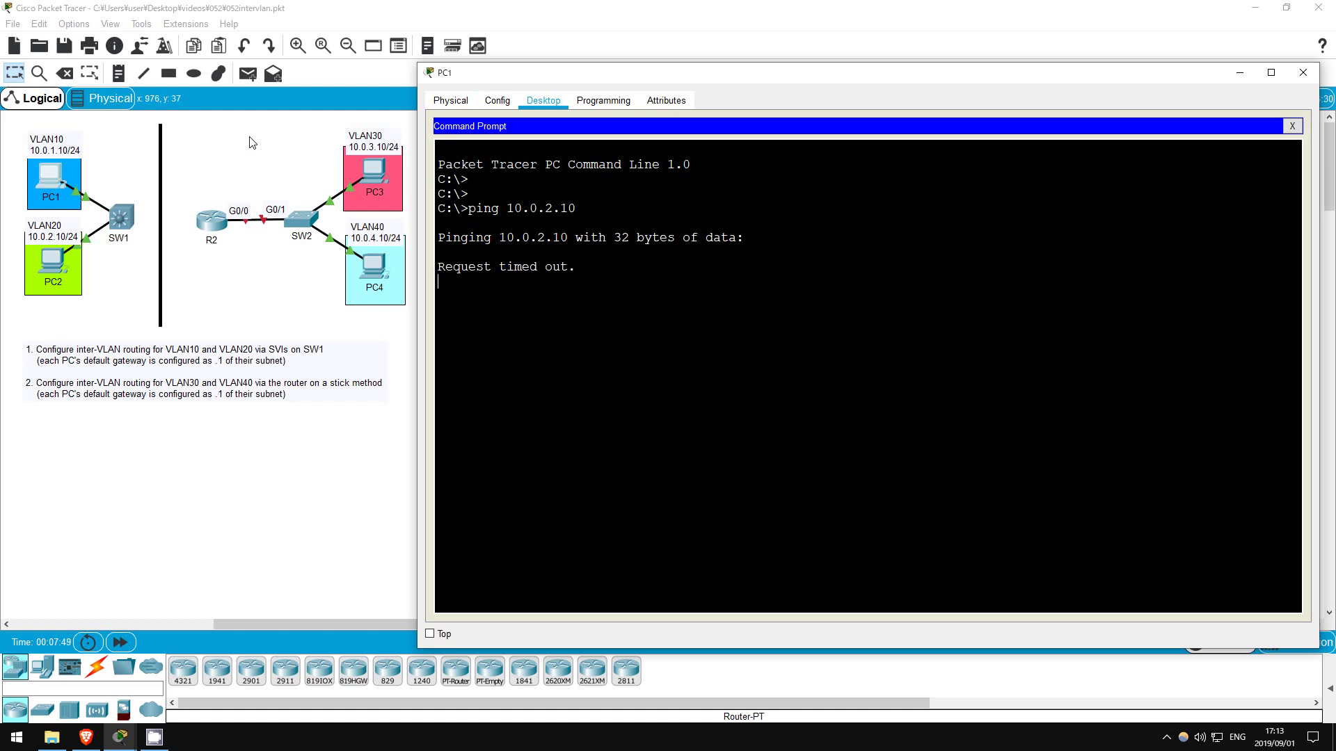
- In SW1's CLI, enter global configuration mode and enable ip routing
click(120, 217)
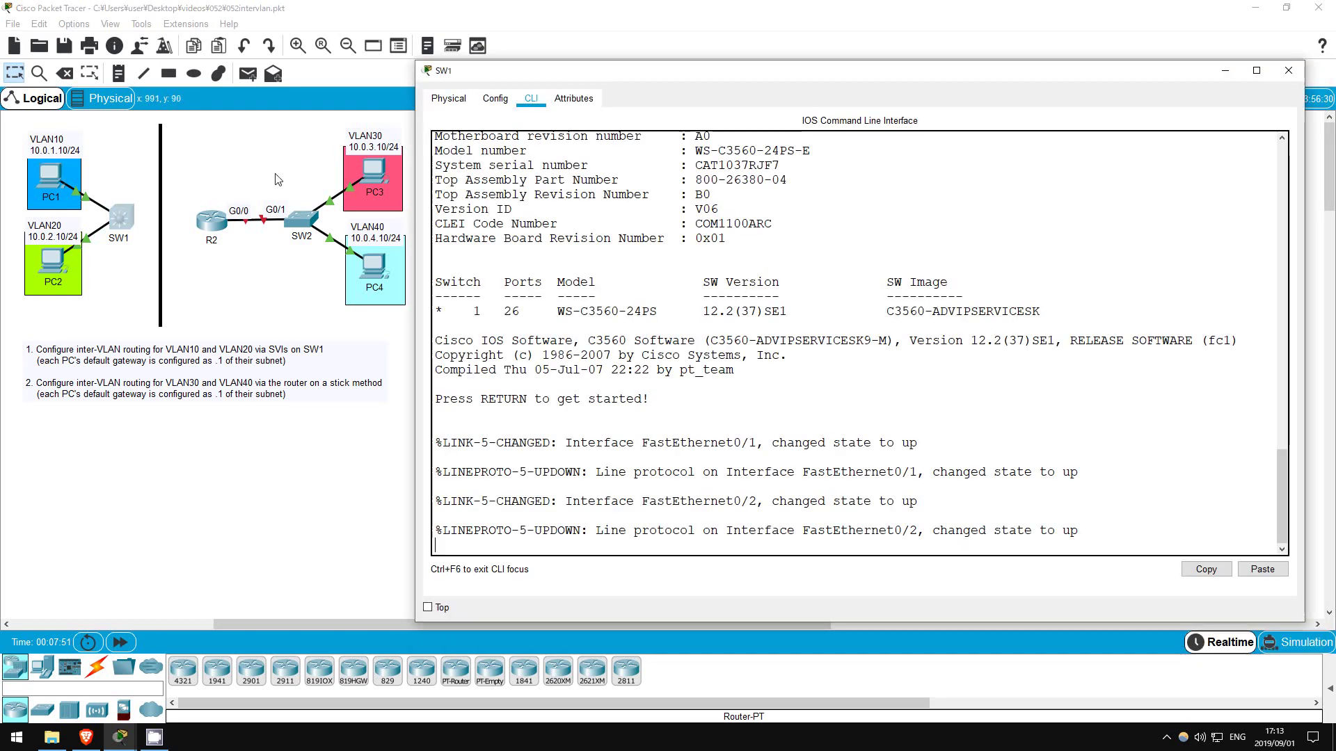
key(Return)
key(Return)
text(en)
key(Return)
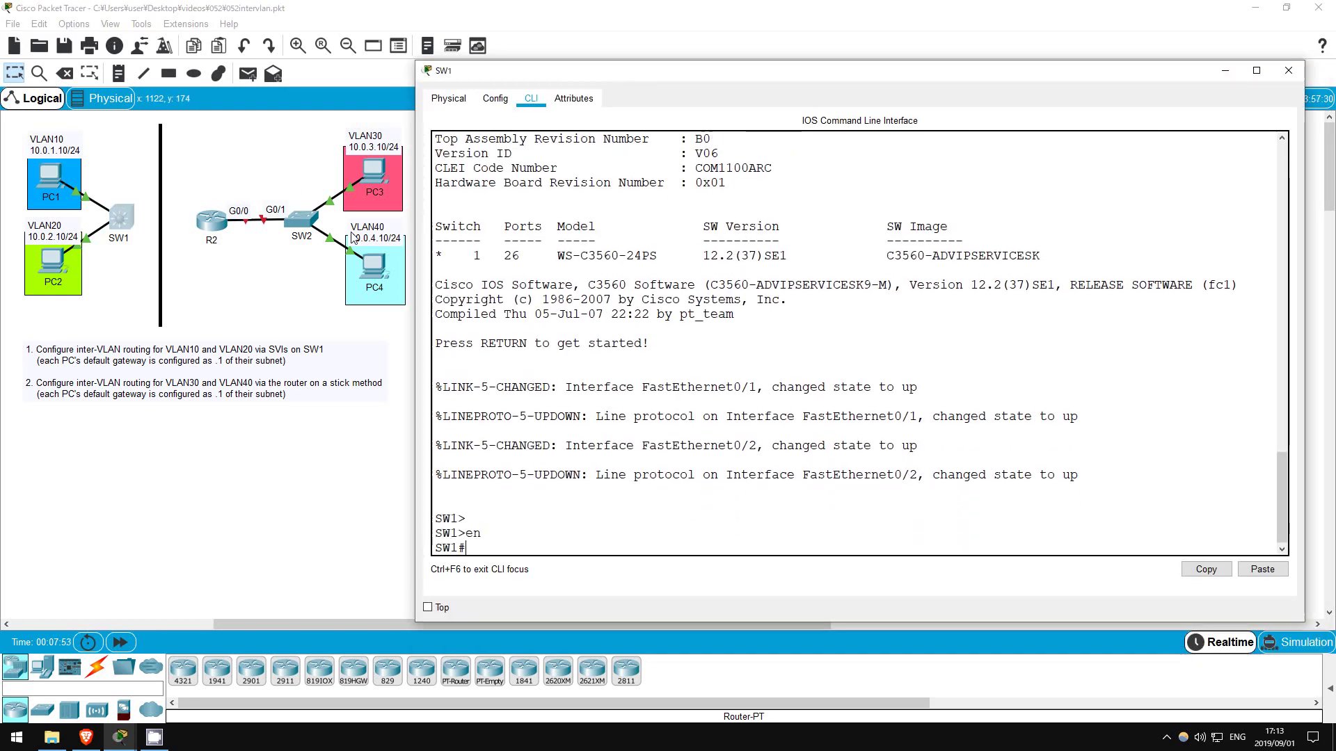
text(conf t)
key(Return)
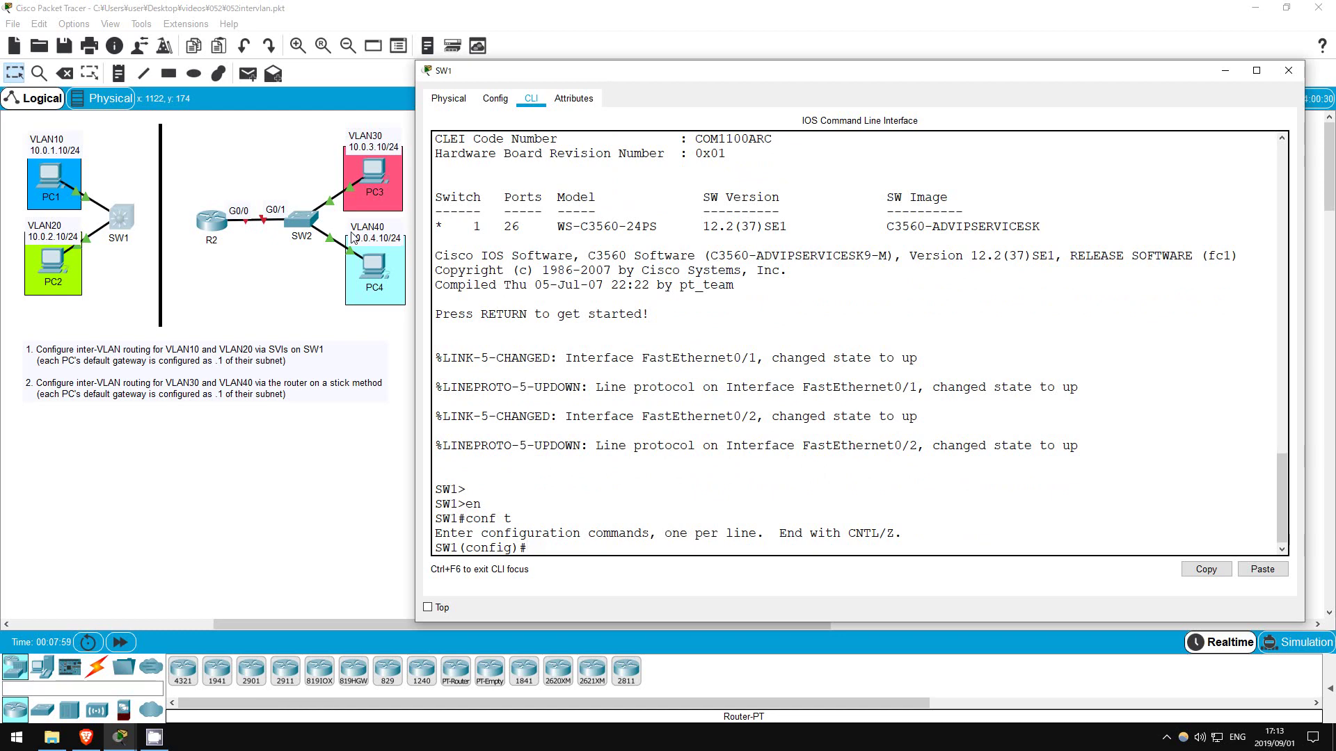
text(ip rout)
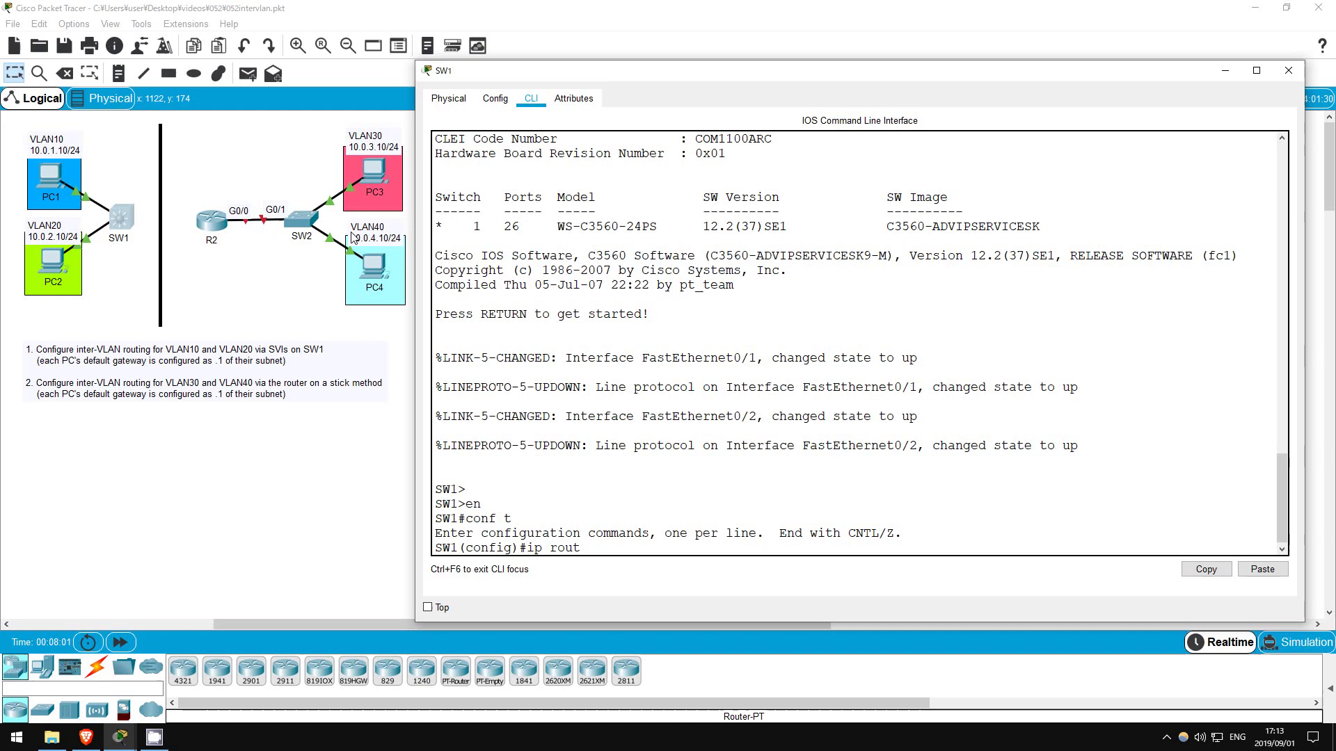
key(Tab)
key(Return)
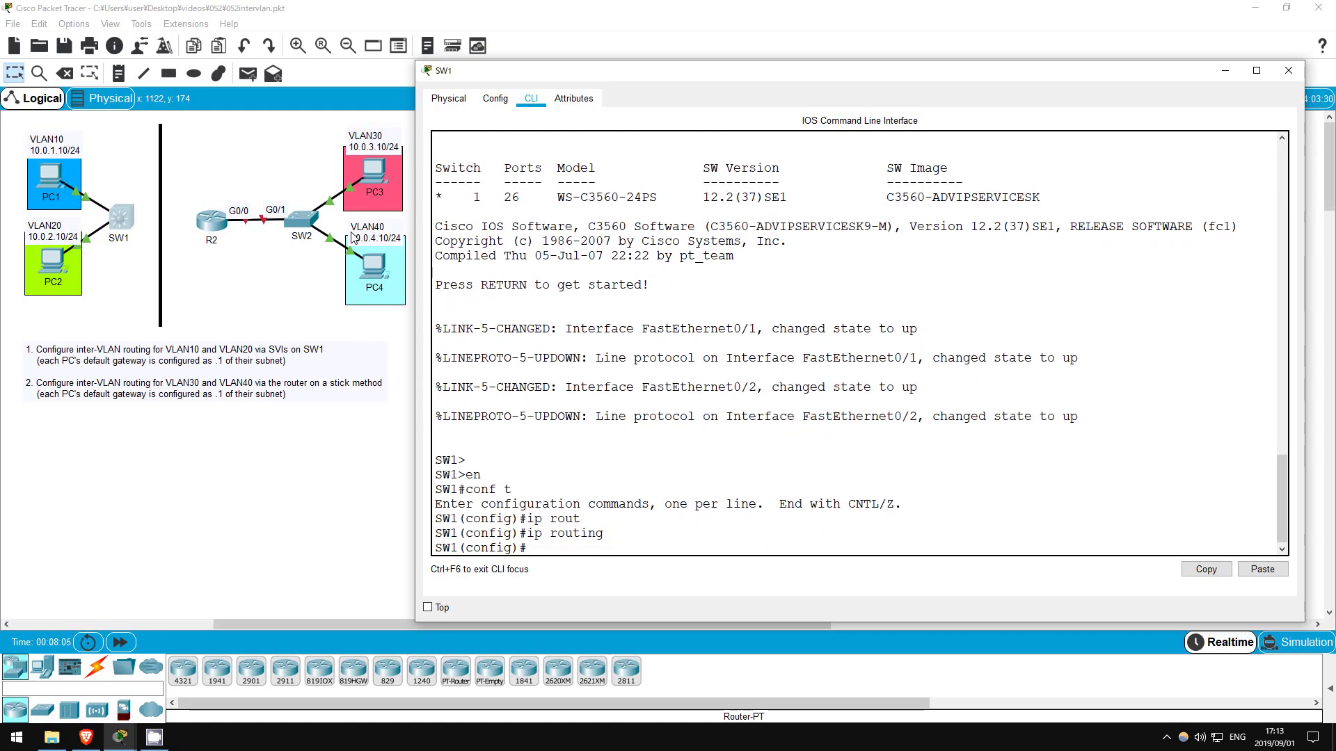
- Give interface Vlan10 address 10.0.1.1 255.255.255.0 and bring it up with no shutdown
key(Return)
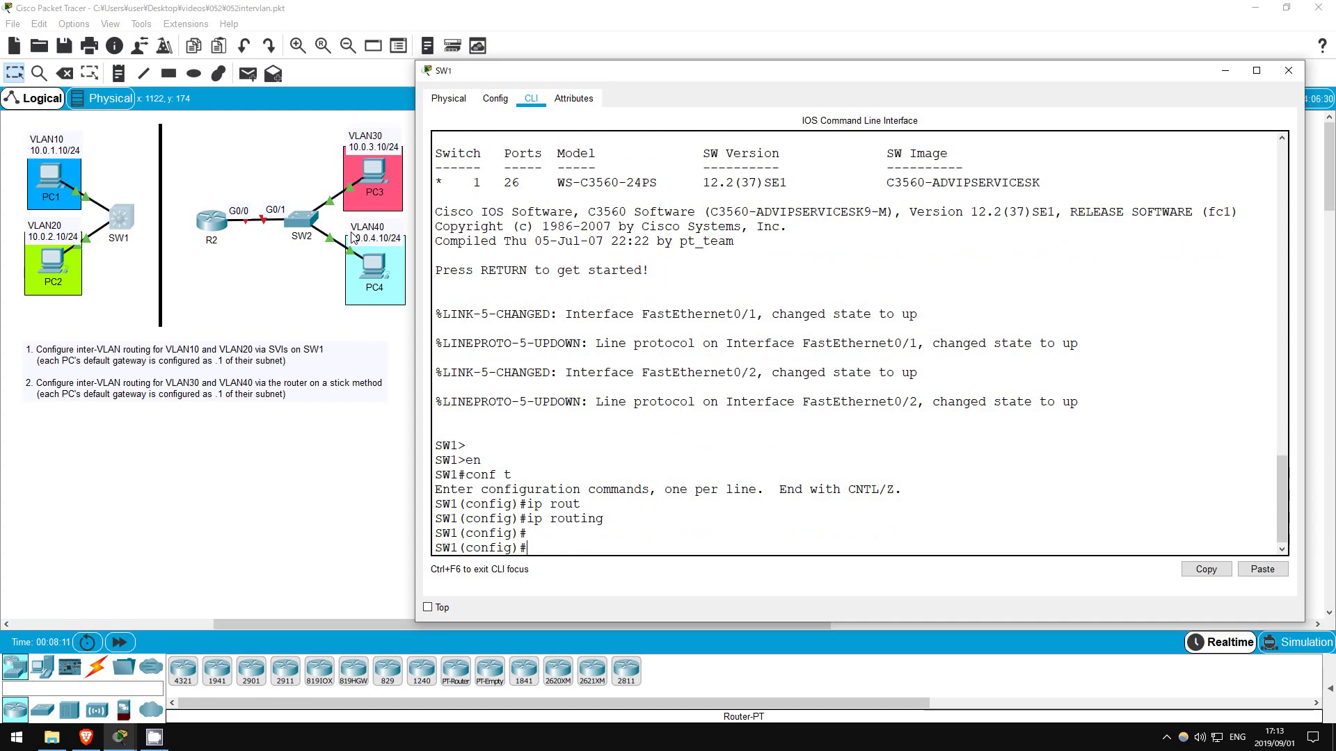
text(int vlan 10)
key(Return)
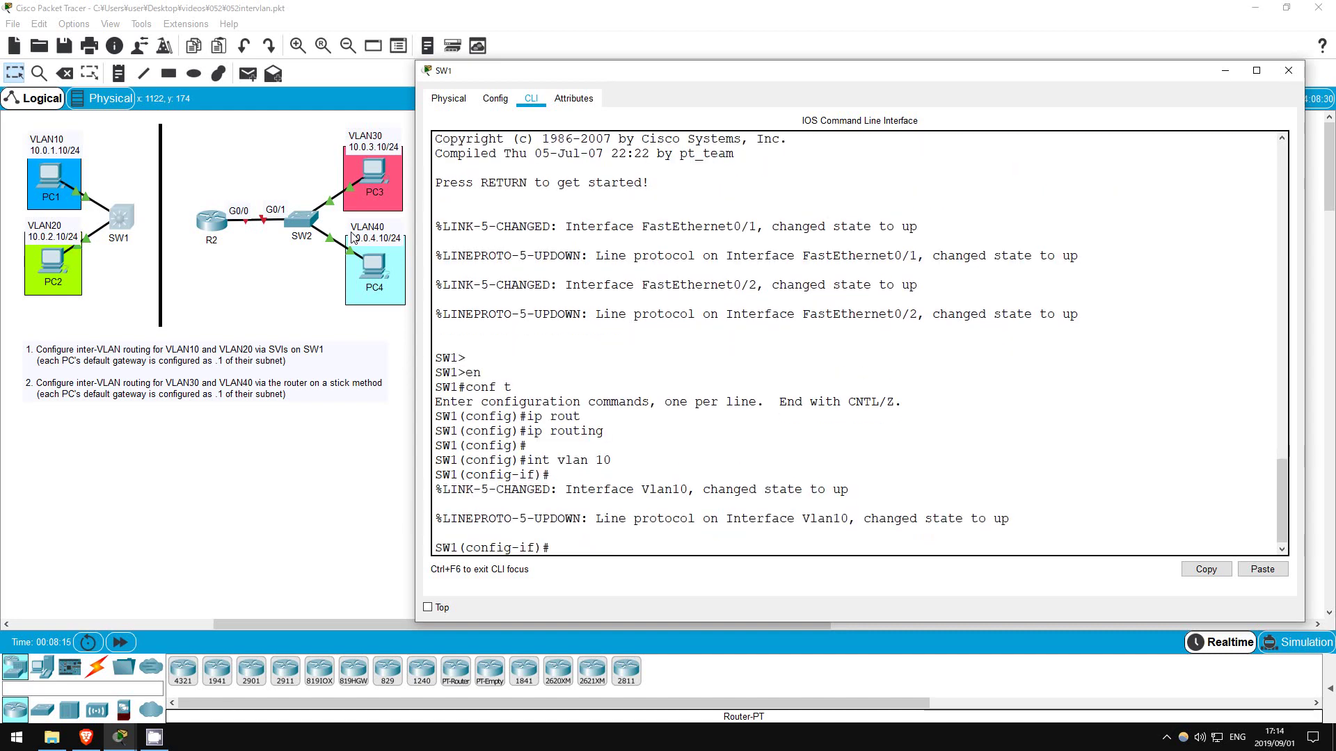
text(ip add)
key(Tab)
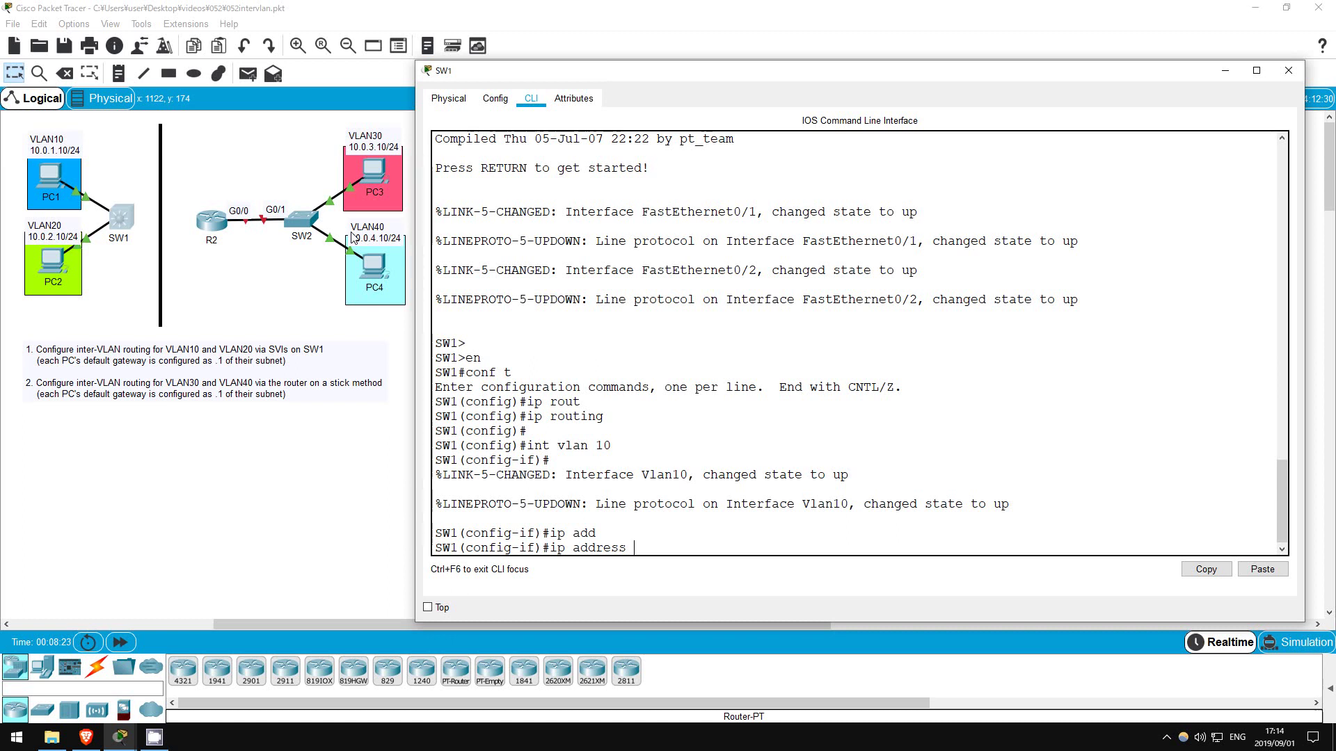
text(10.0.1.1 255.255.255.0)
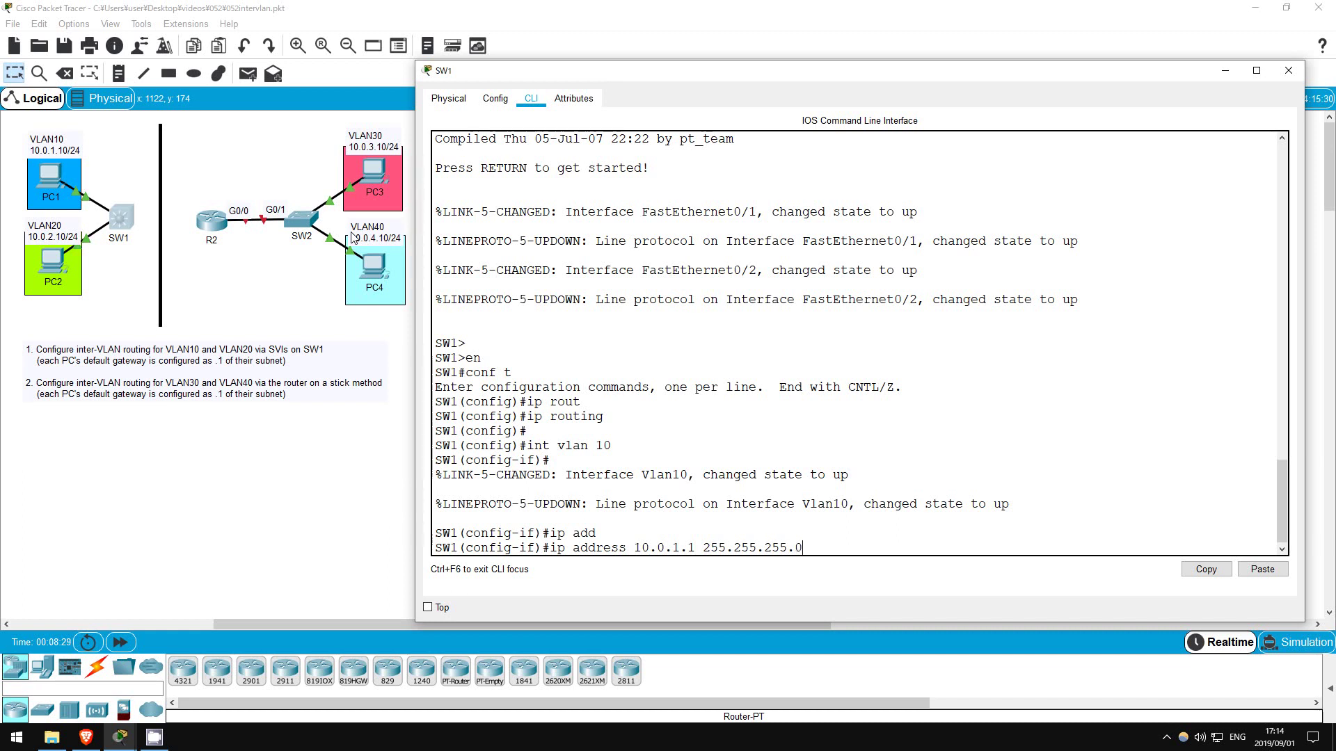
key(Return)
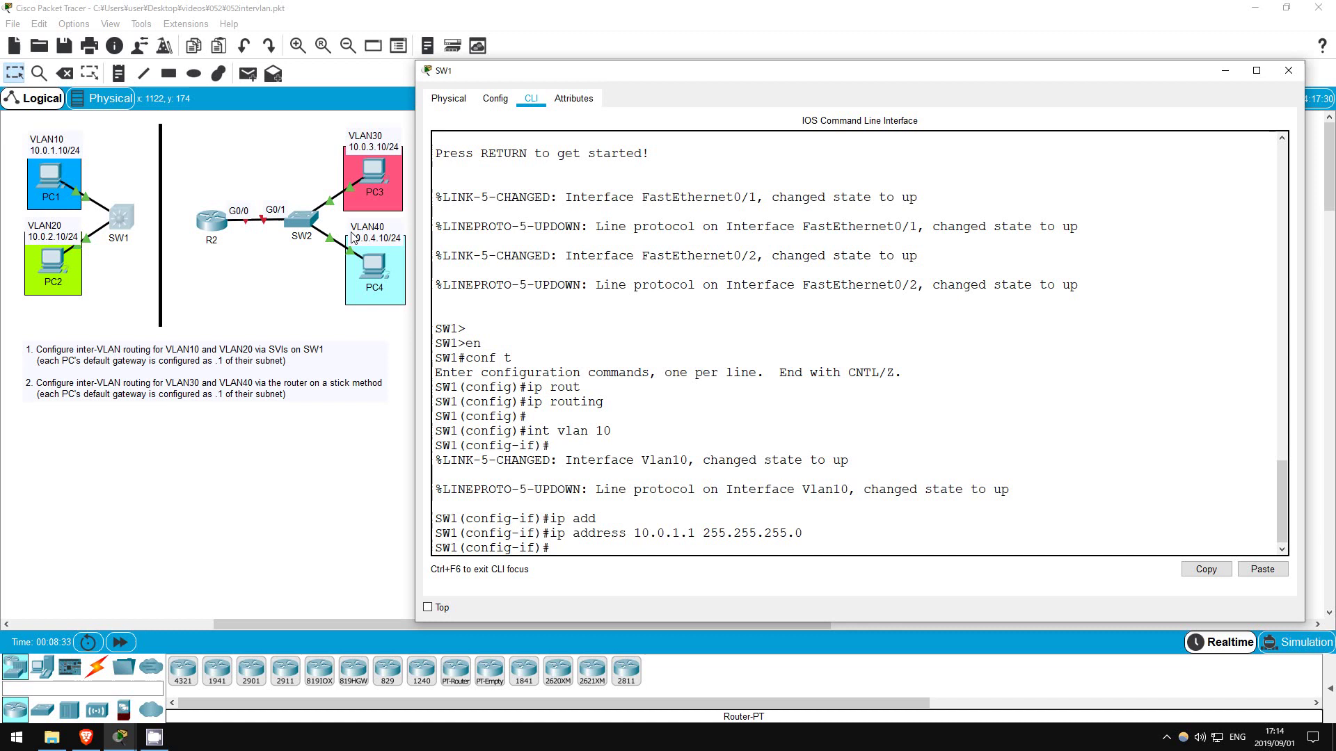
text(no shut)
key(Tab)
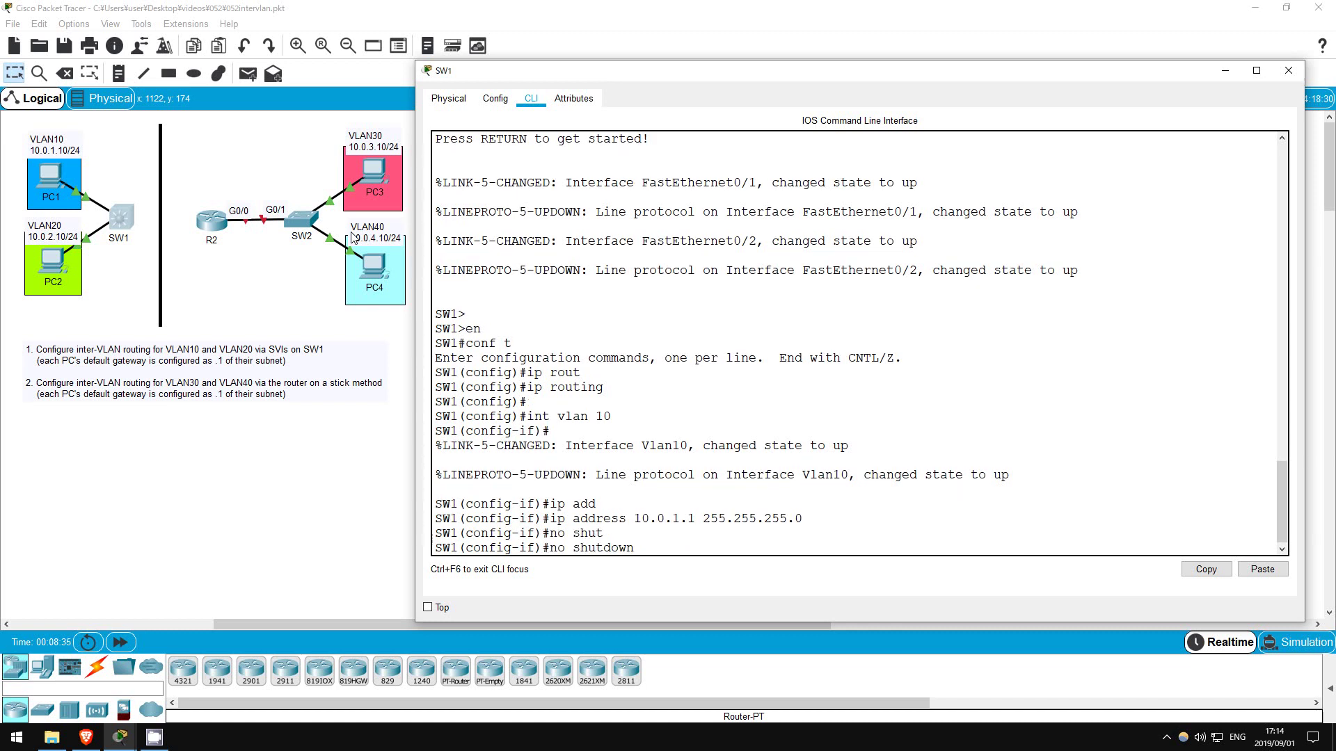
key(Return)
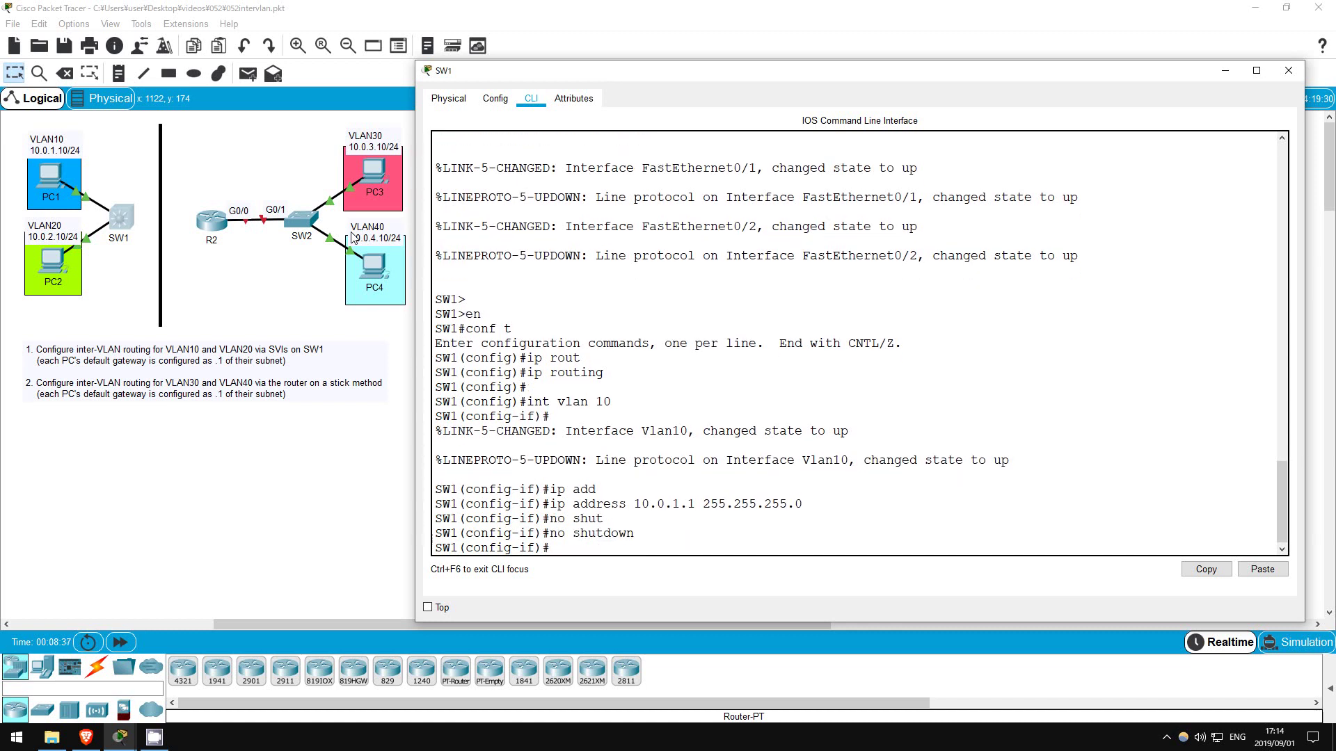
key(Return)
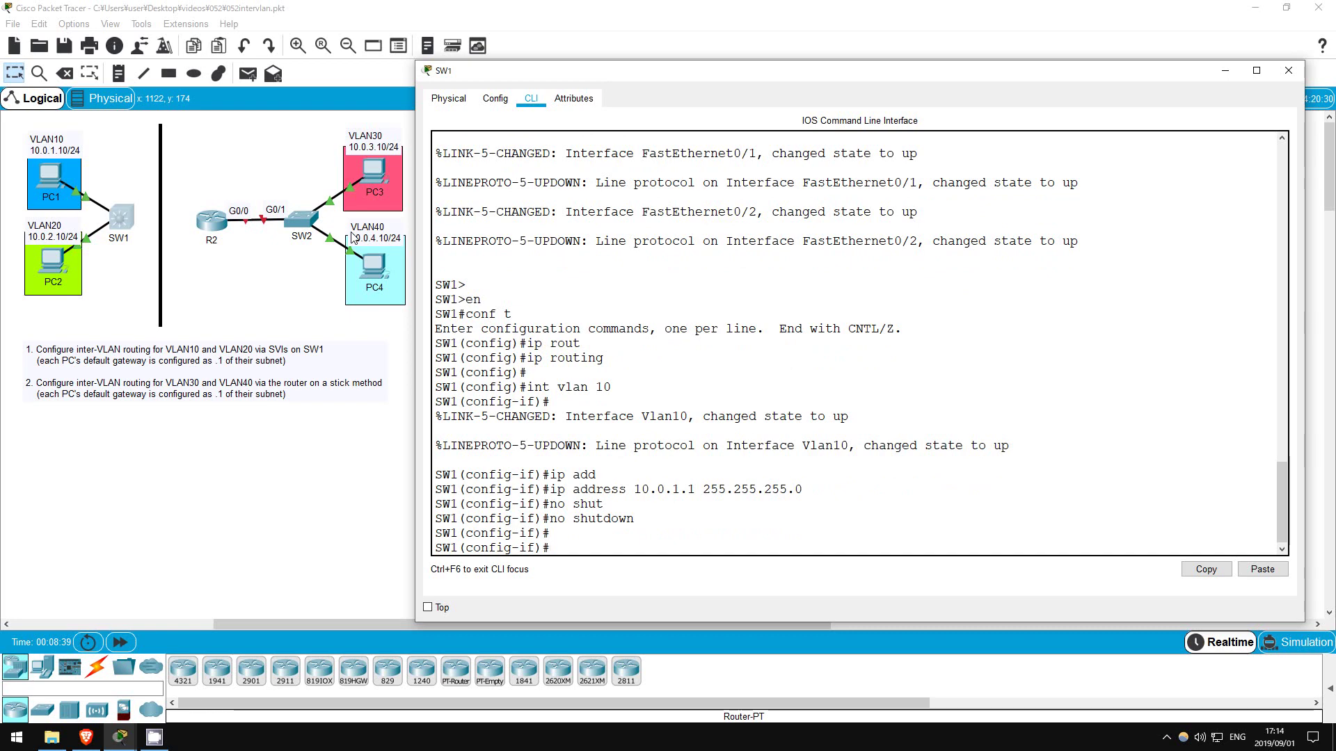
- Give interface Vlan20 address 10.0.2.1 255.255.255.0 and bring it up with no shut
text(int vlan 20)
key(Return)
key(Return)
text(ip add)
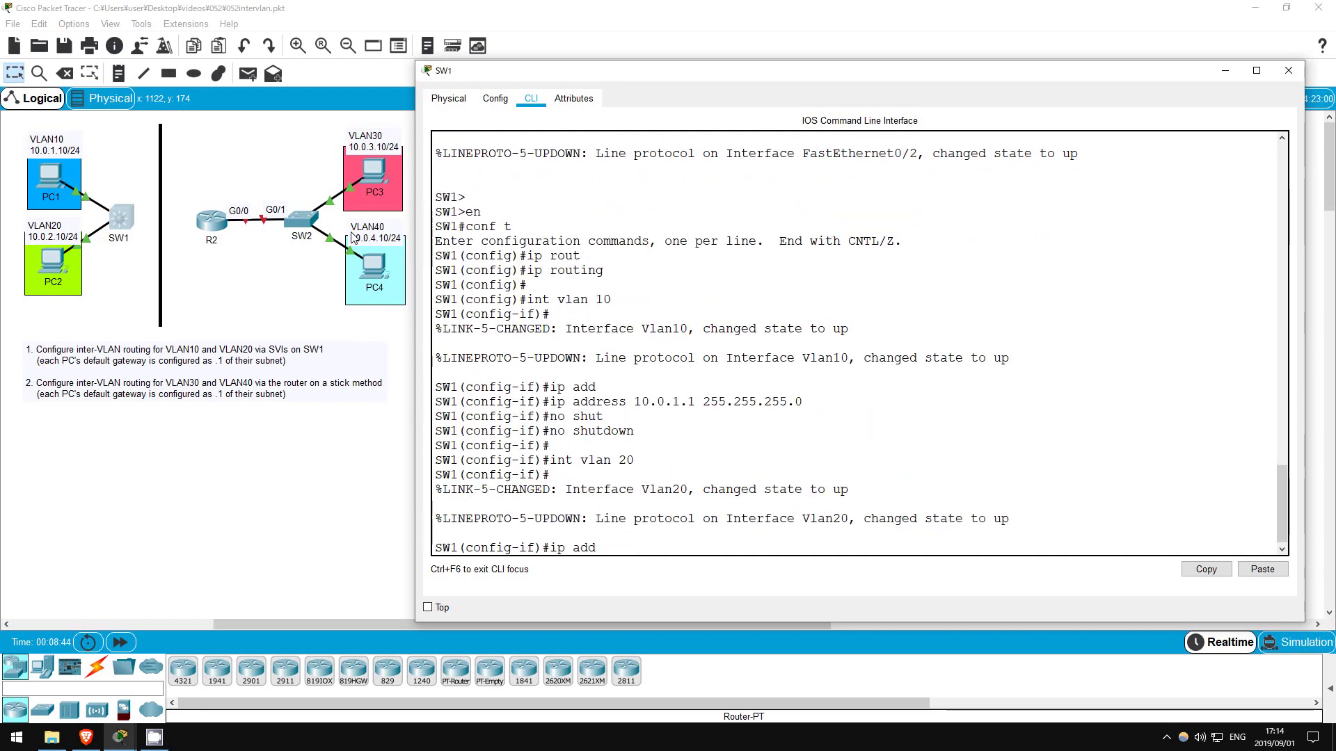
key(Tab)
text(10.0.2)
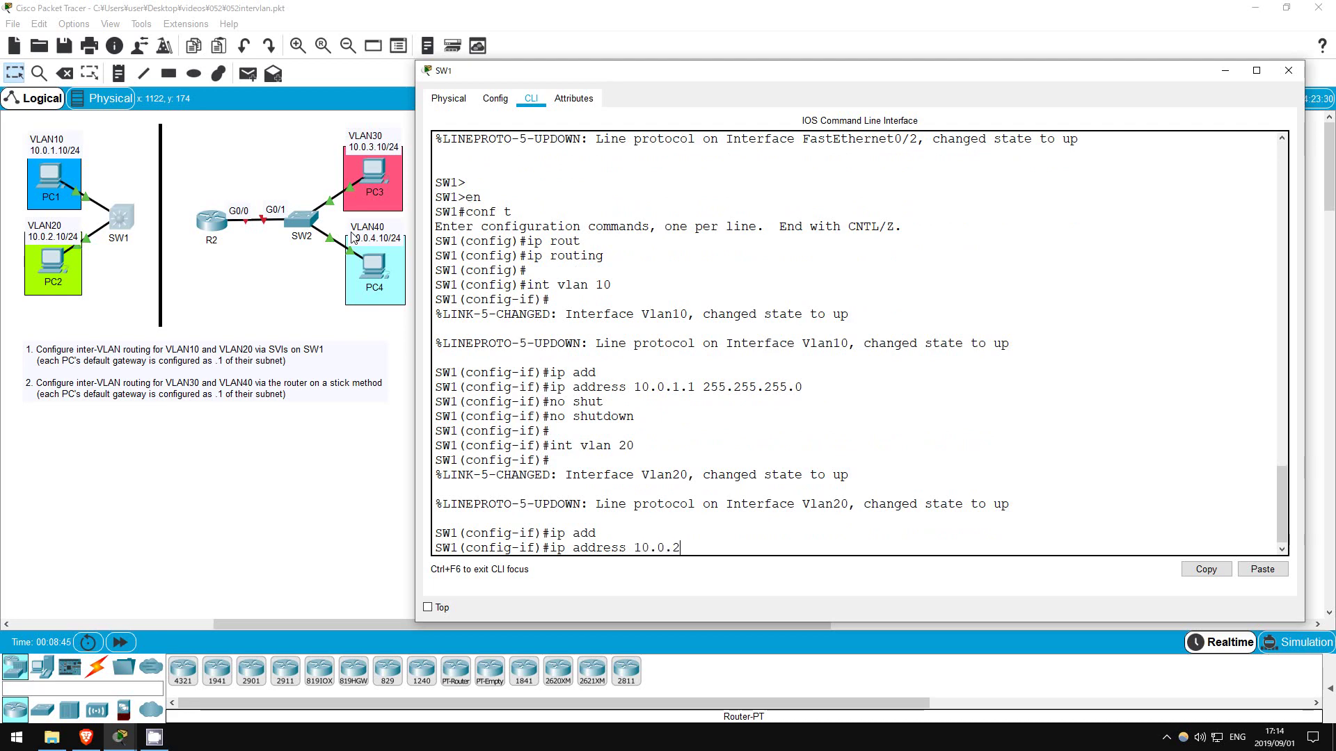
text(.1 255.255.255.0)
key(Return)
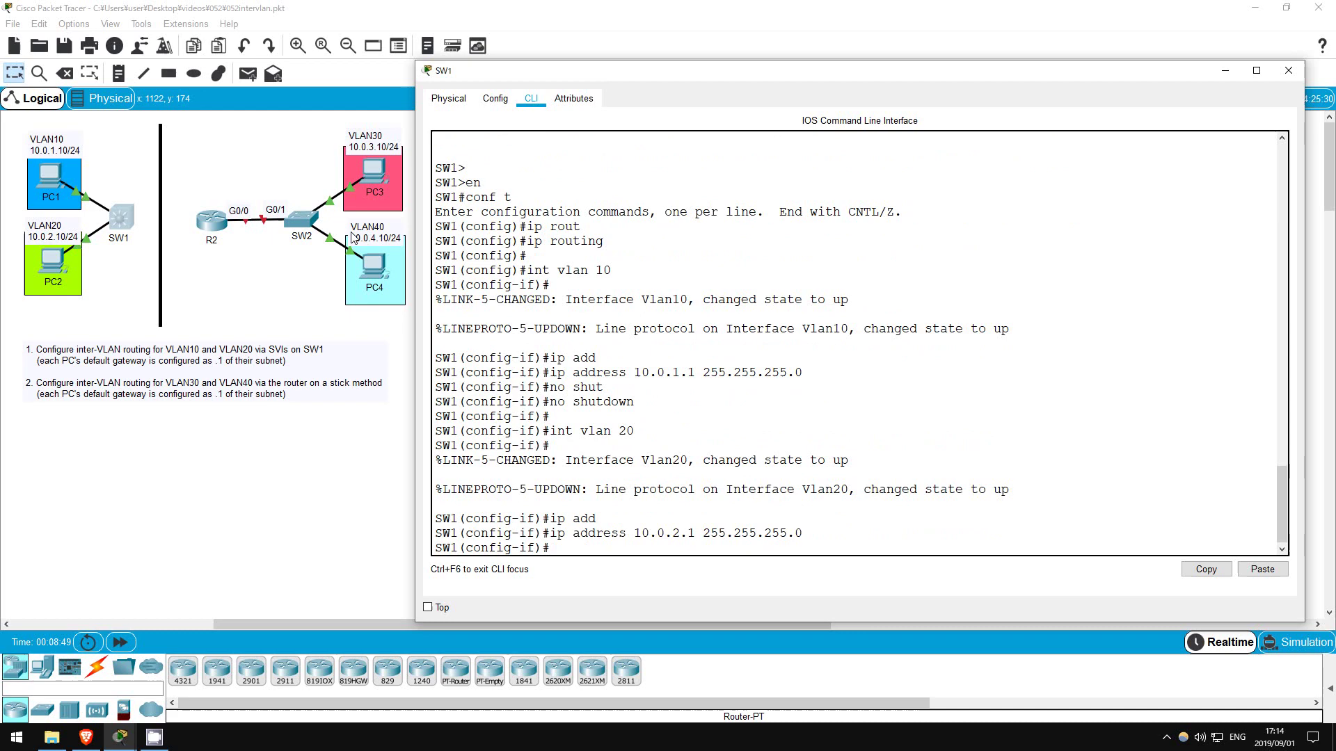
text(no shut)
key(Return)
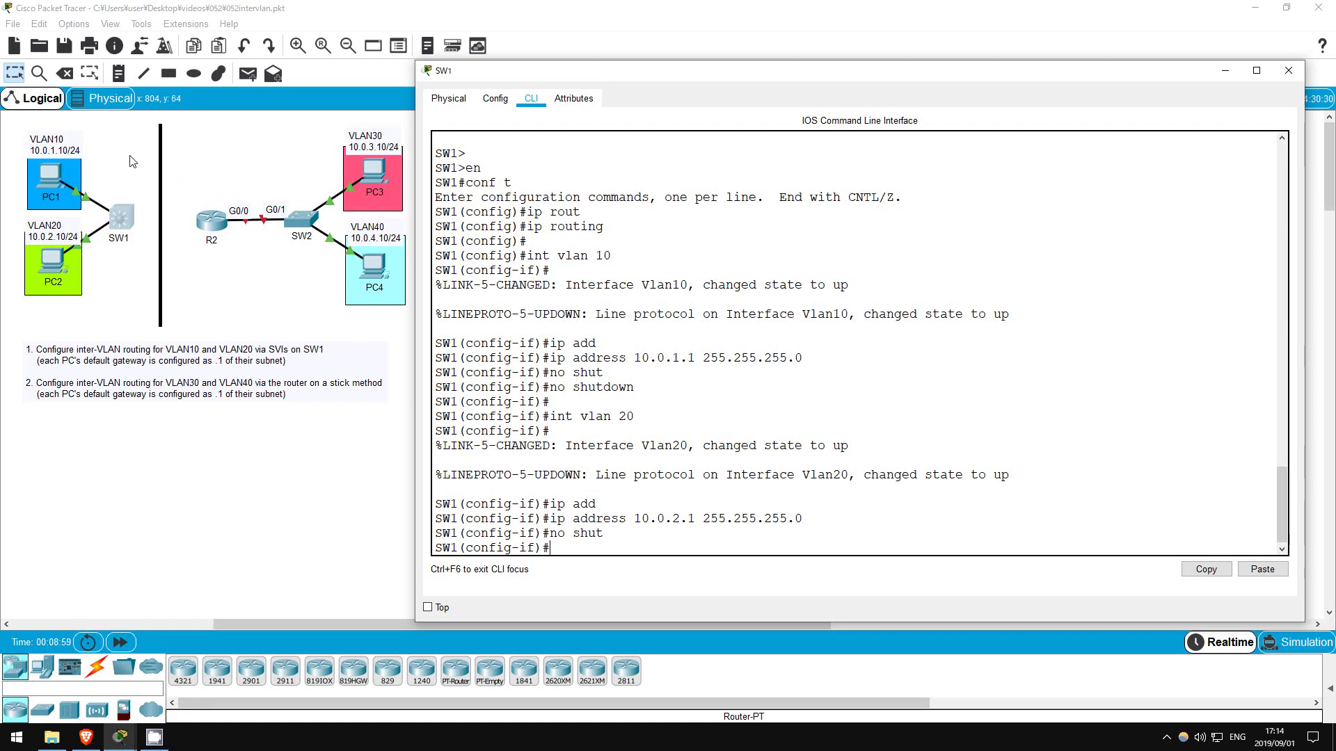
- Run do sh vlan brief and highlight VLAN10 on Fa0/1 and VLAN20 on Fa0/2
text(do sh vlan )
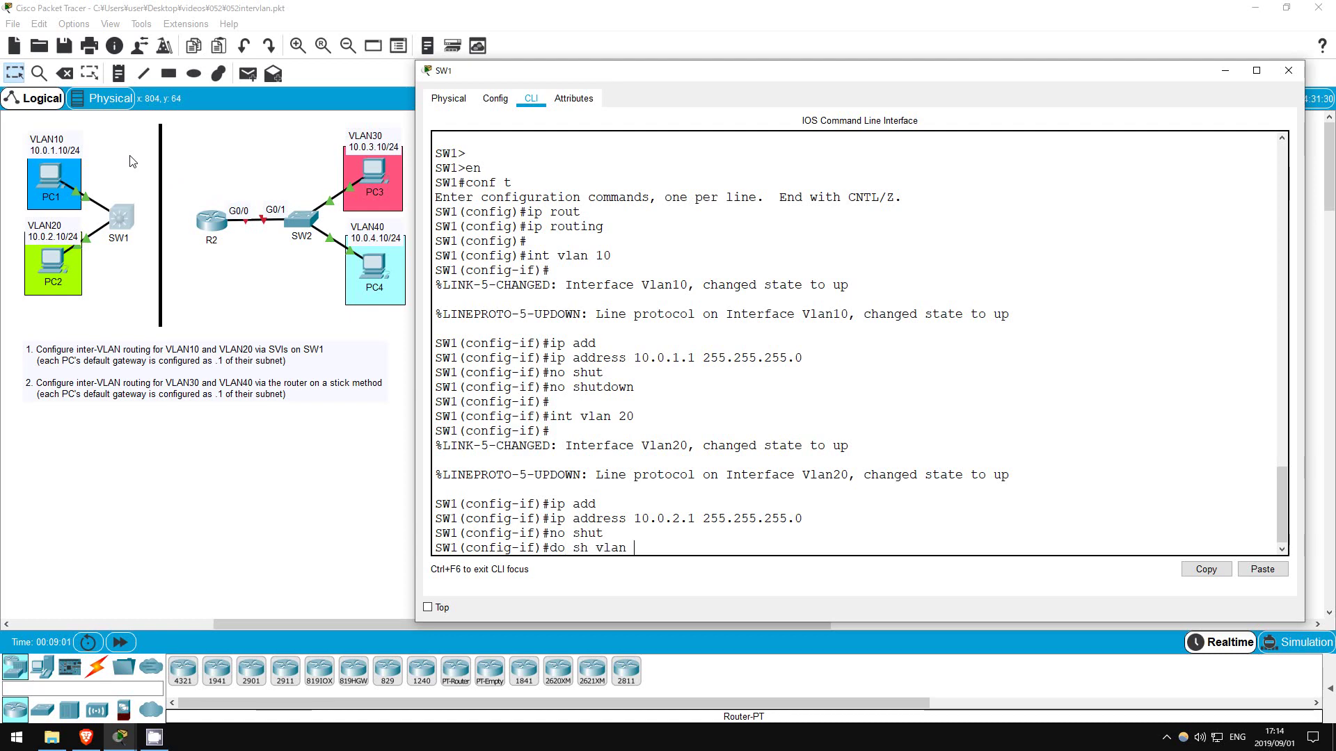
text(brief)
key(Return)
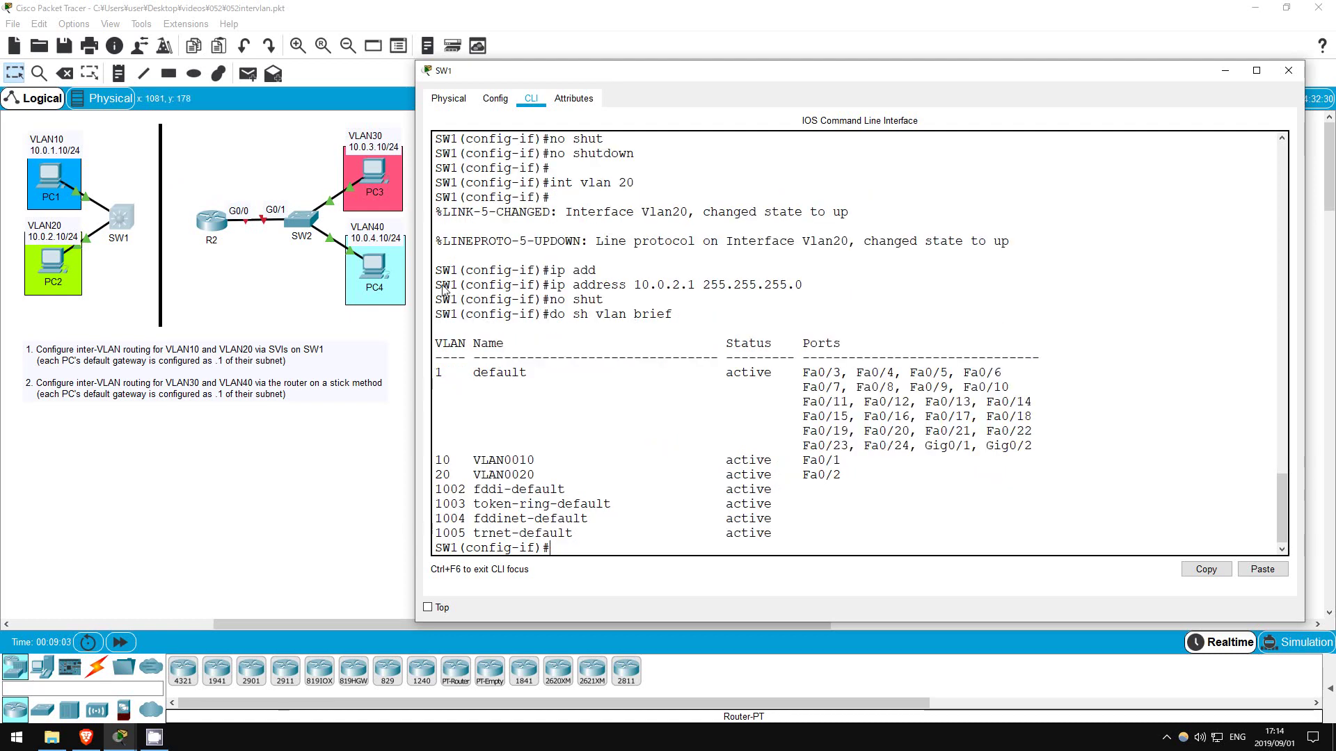
drag(435, 457, 851, 476)
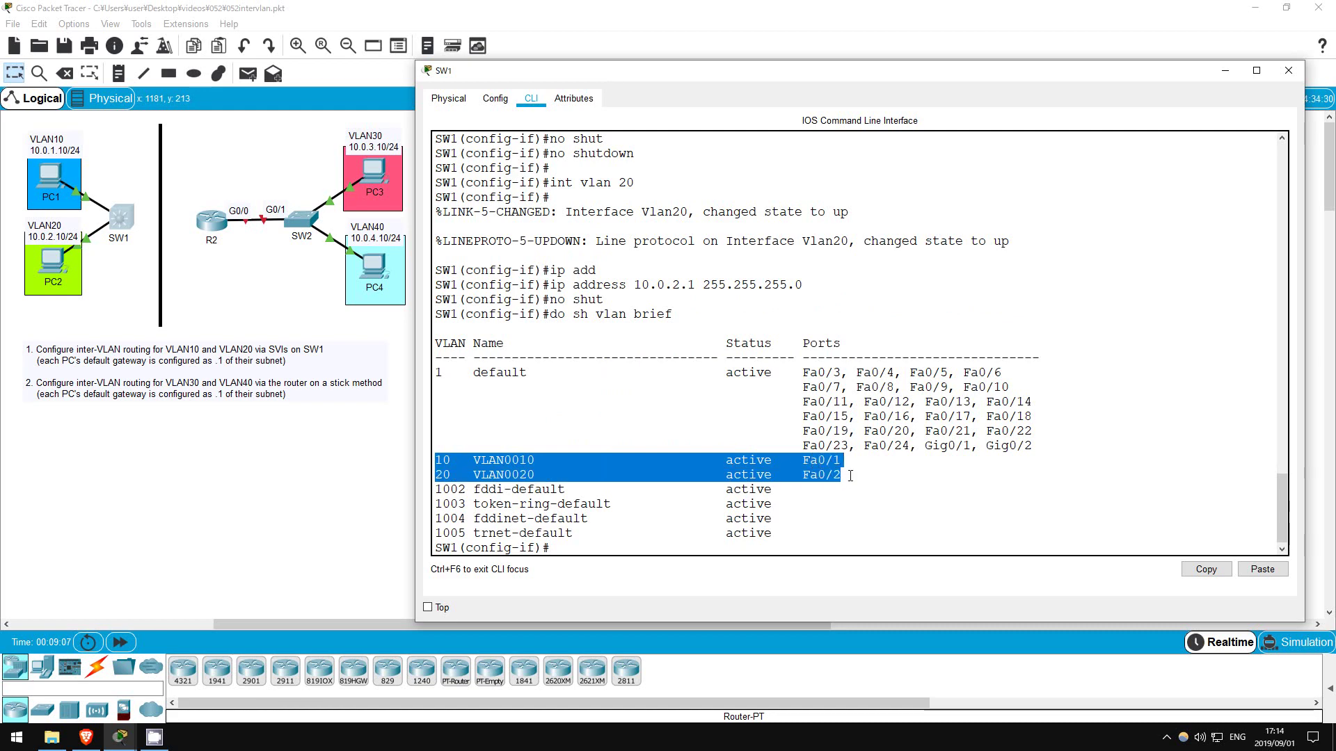
- Re-run ping 10.0.2.10 from PC1 and highlight the three successful replies
click(66, 194)
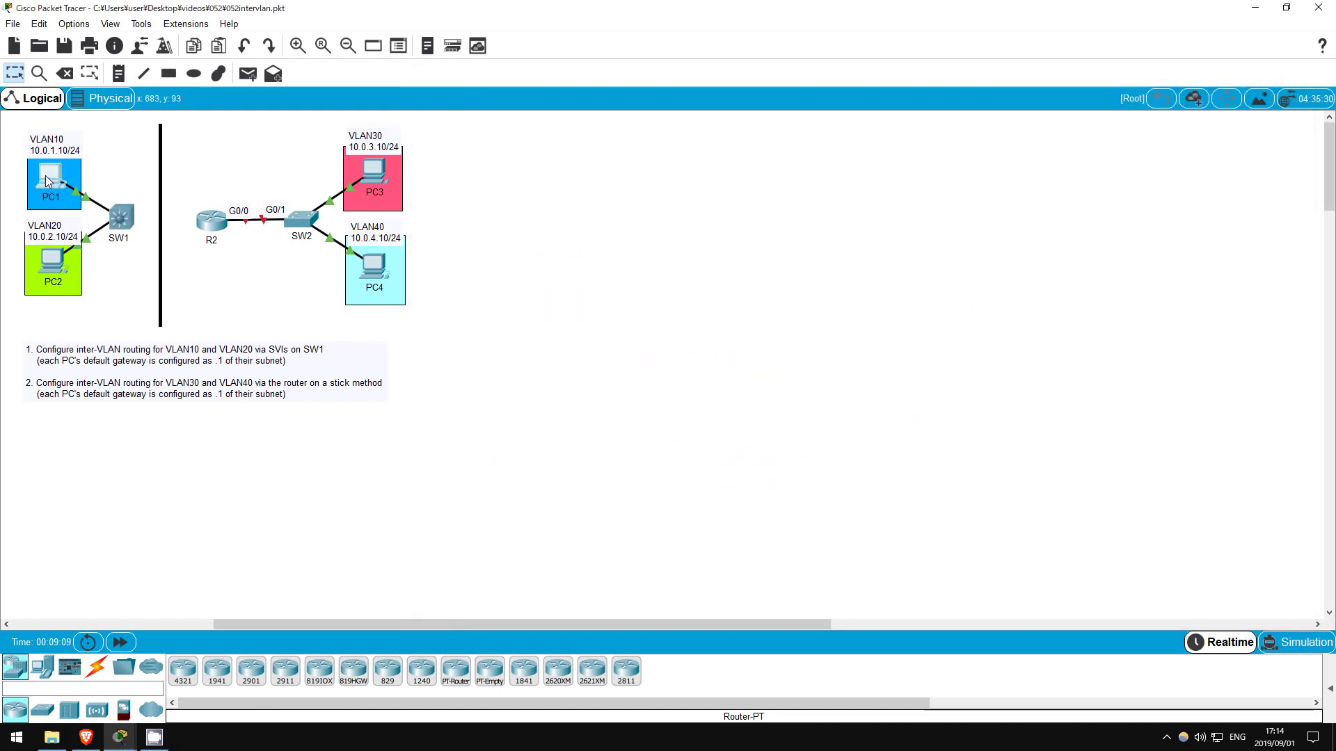
click(67, 194)
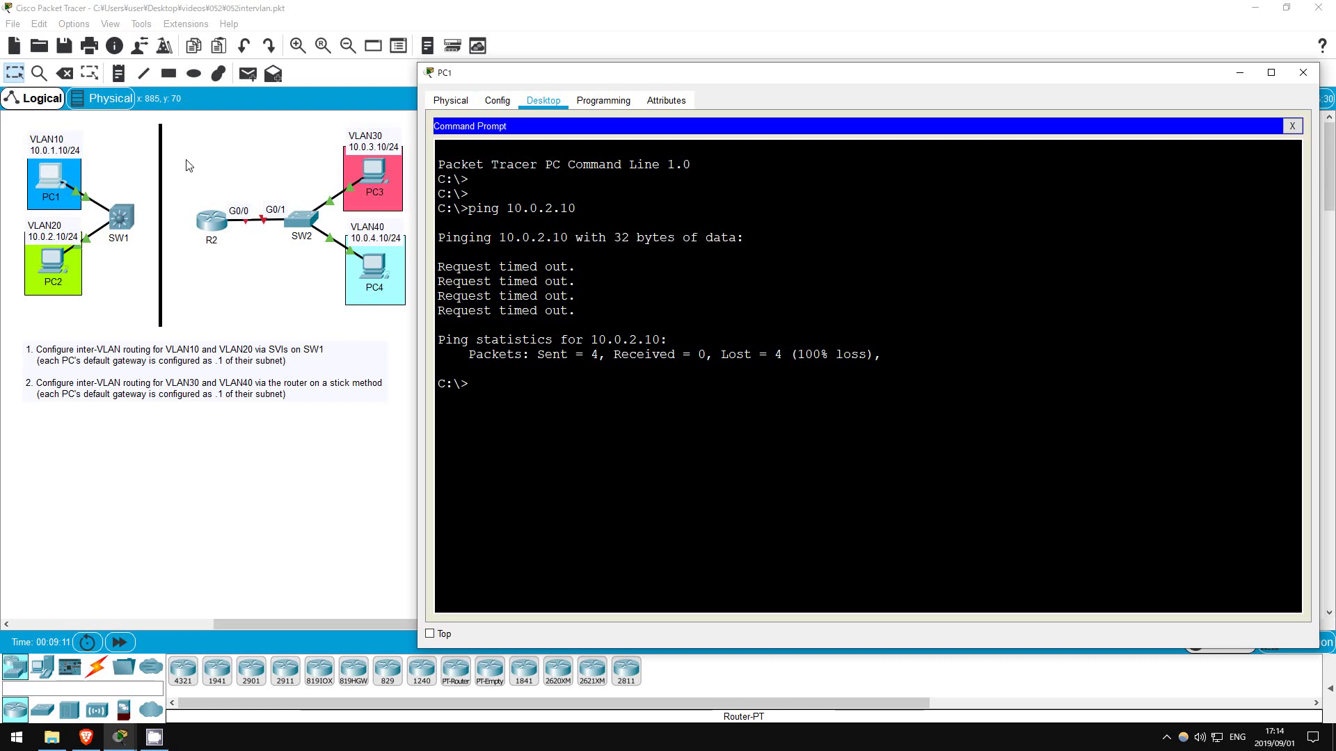
key(Up)
key(Return)
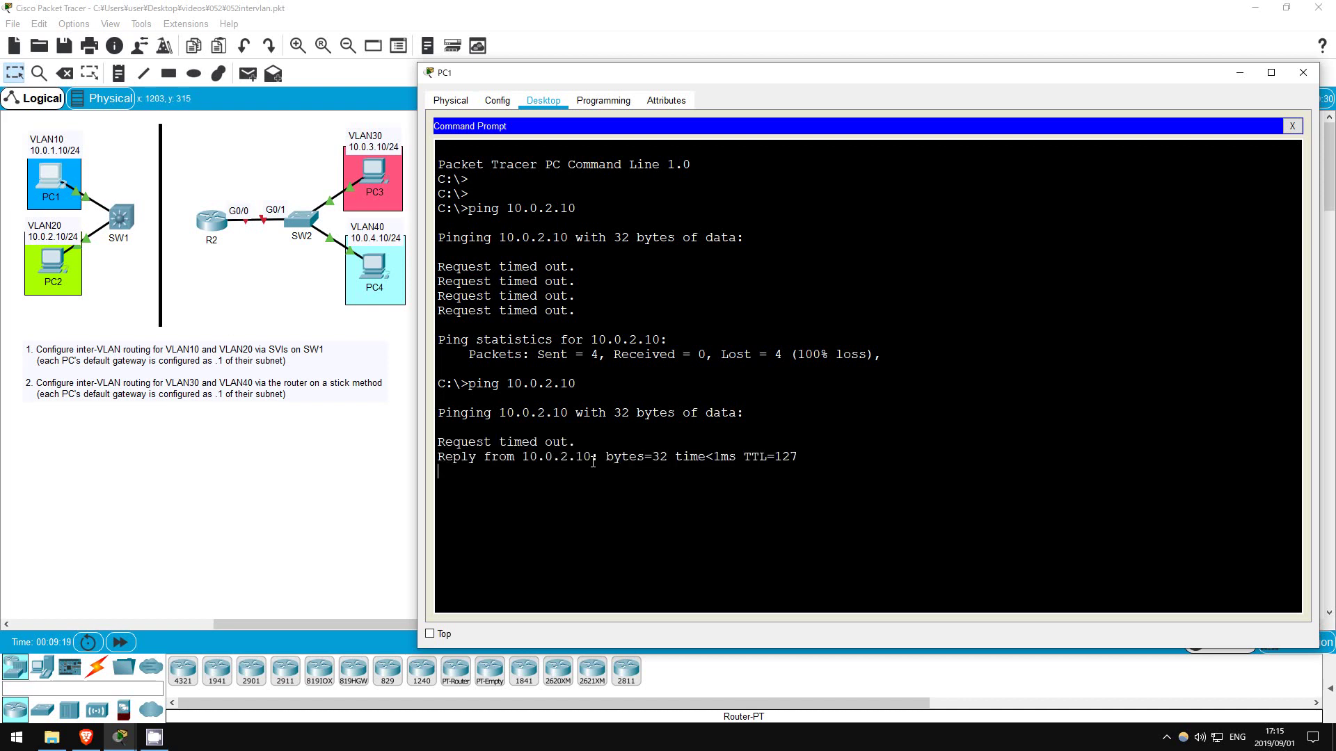
drag(439, 457, 445, 592)
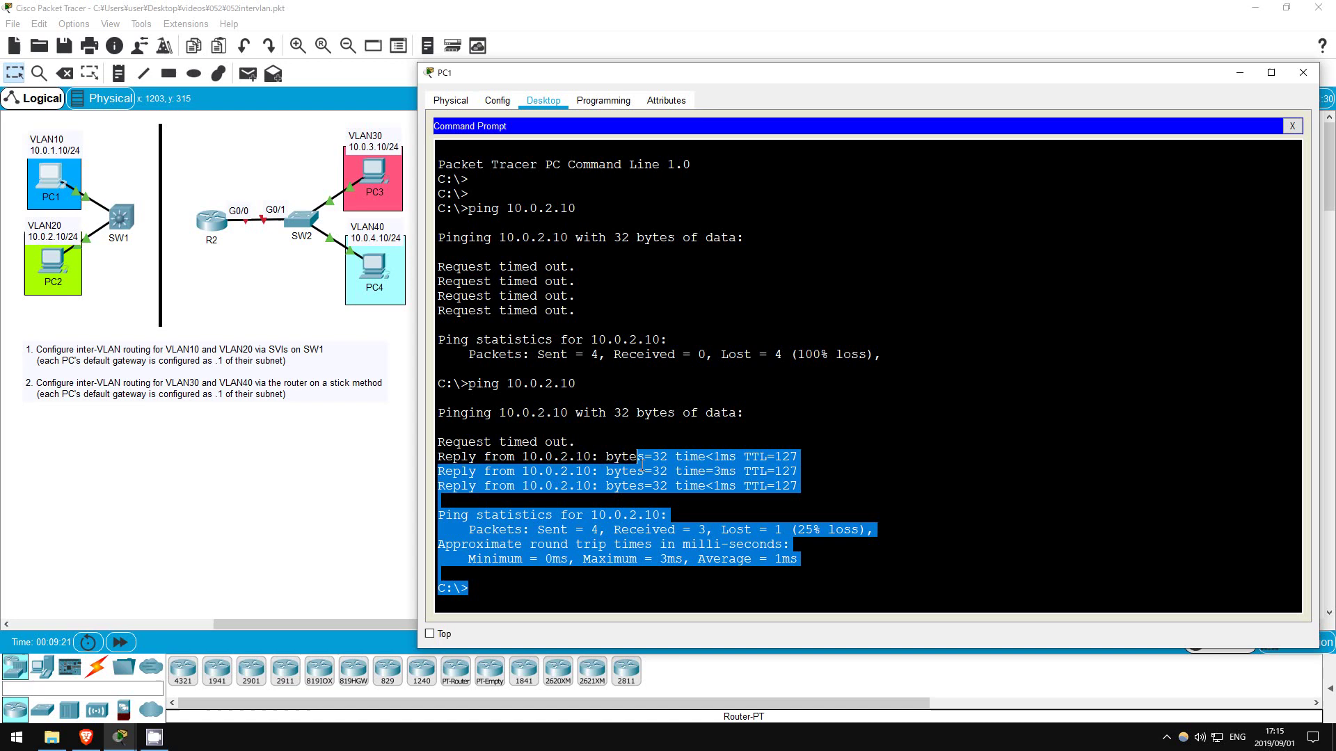
click(437, 459)
drag(439, 452, 793, 487)
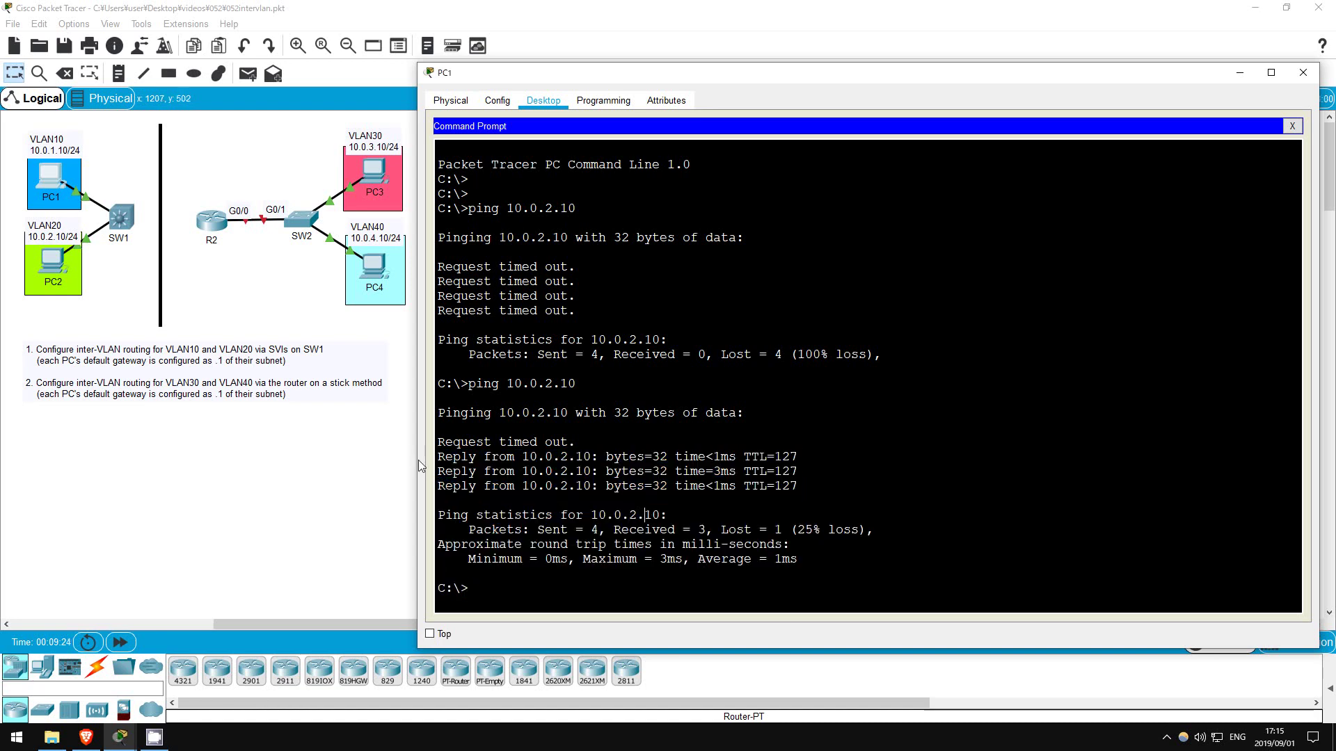
- Close PC1's window to return to the lab topology
click(273, 271)
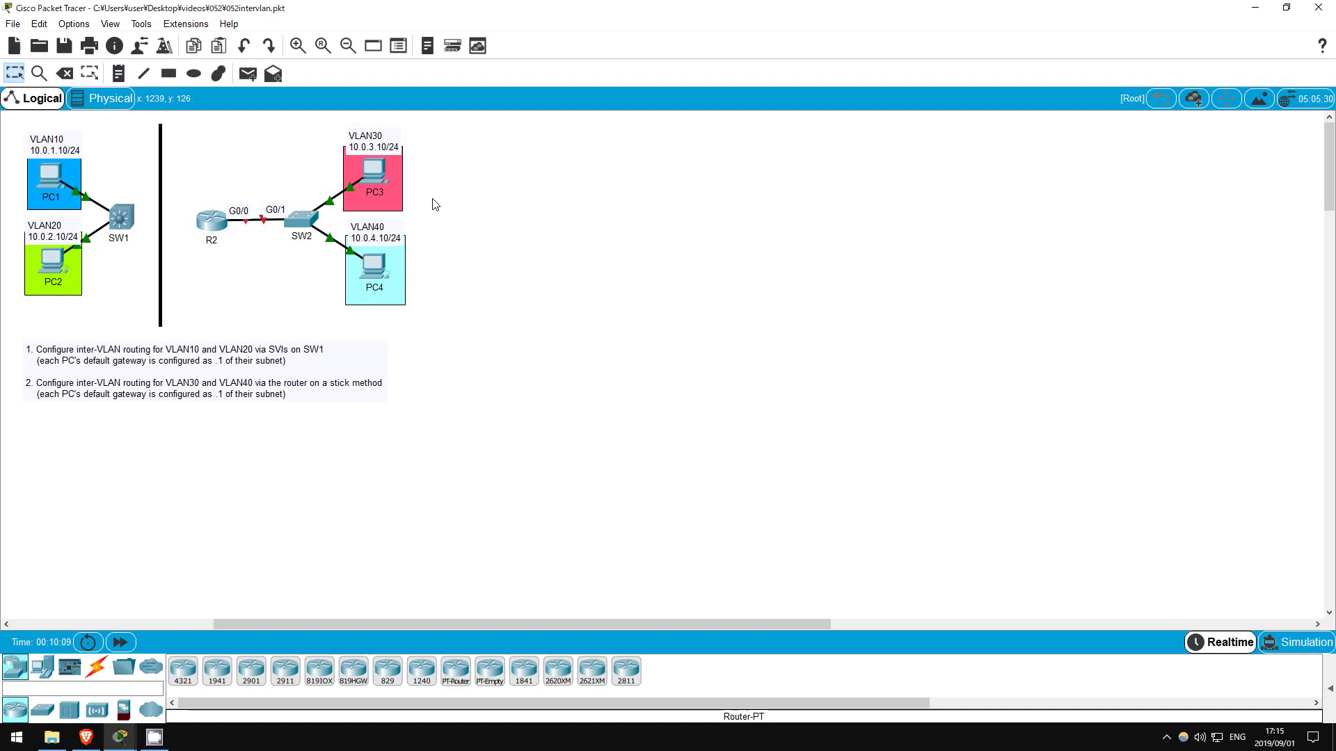
- From PC3's command prompt, ping PC4 at 10.0.4.10 and see it time out
click(385, 179)
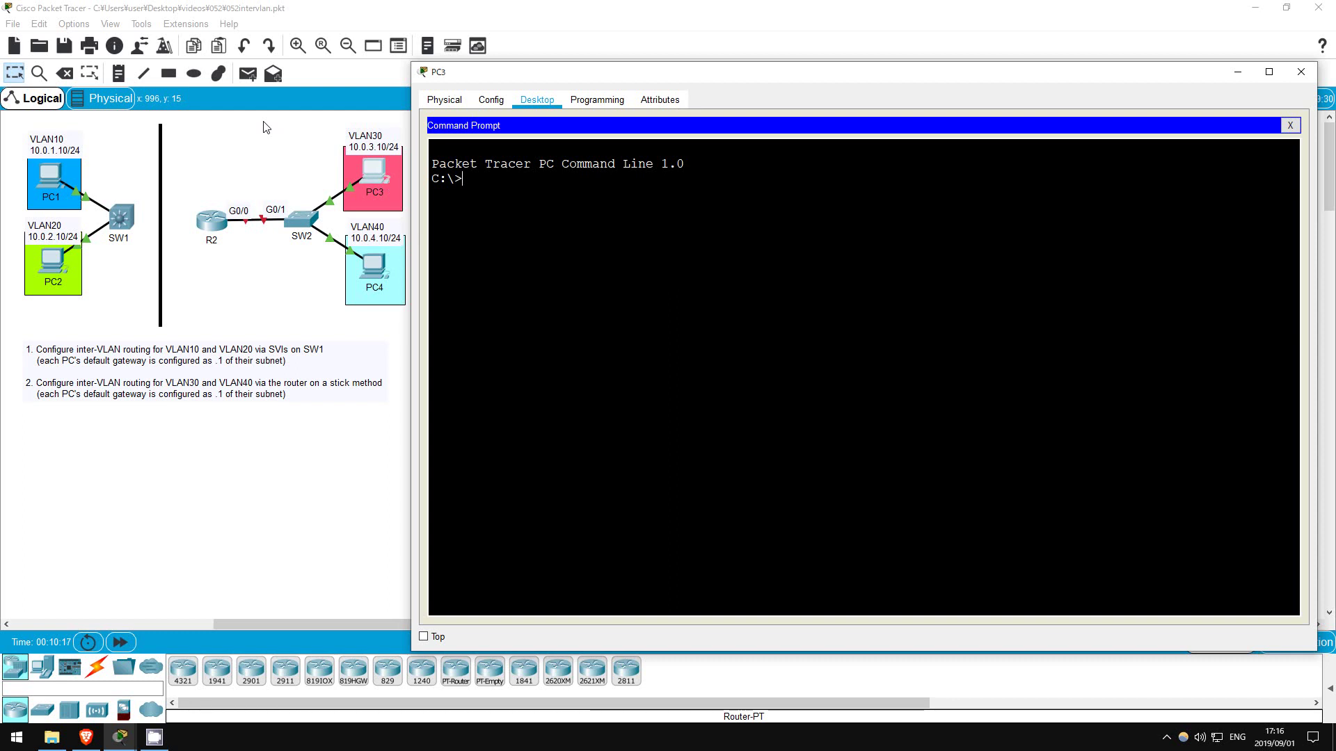
key(Return)
key(Return)
text(ping 10.0)
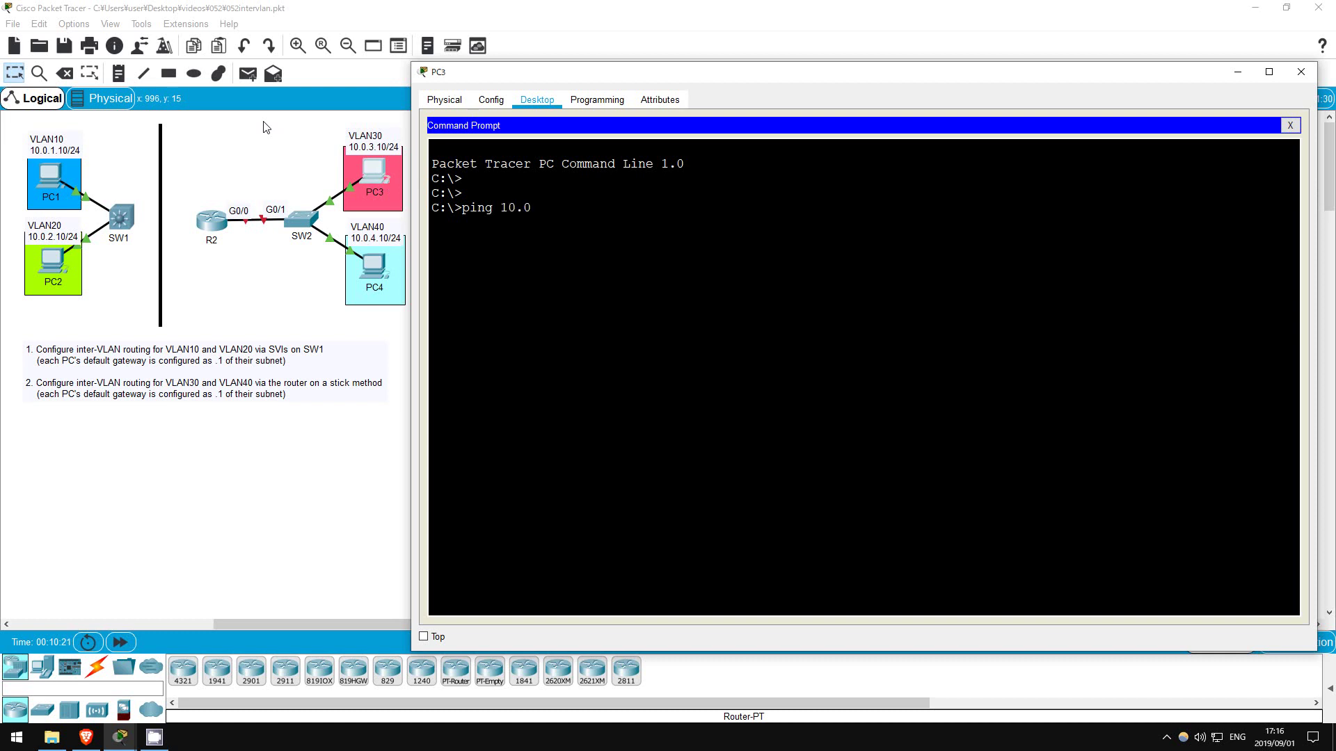
text(.4.10)
key(Return)
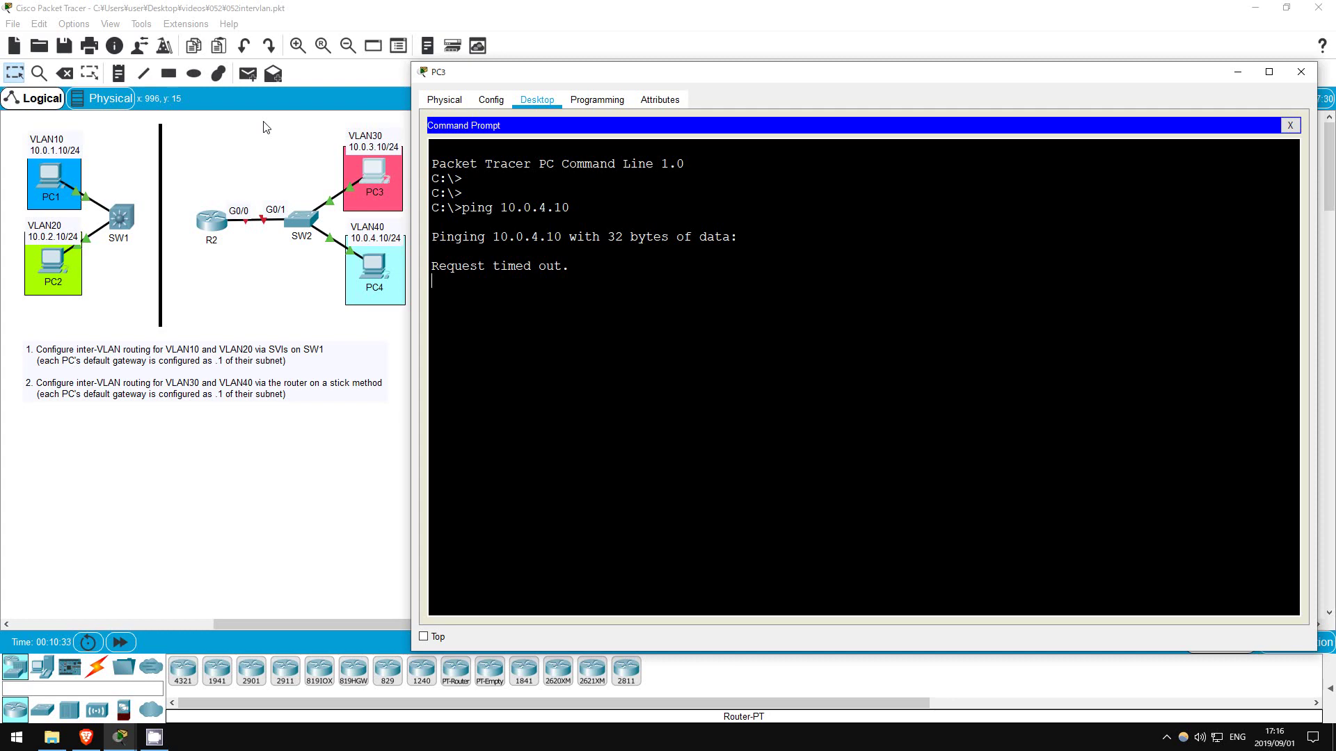
- On SW2, set interface G0/1 to switchport mode trunk and dismiss SW2's window
click(310, 222)
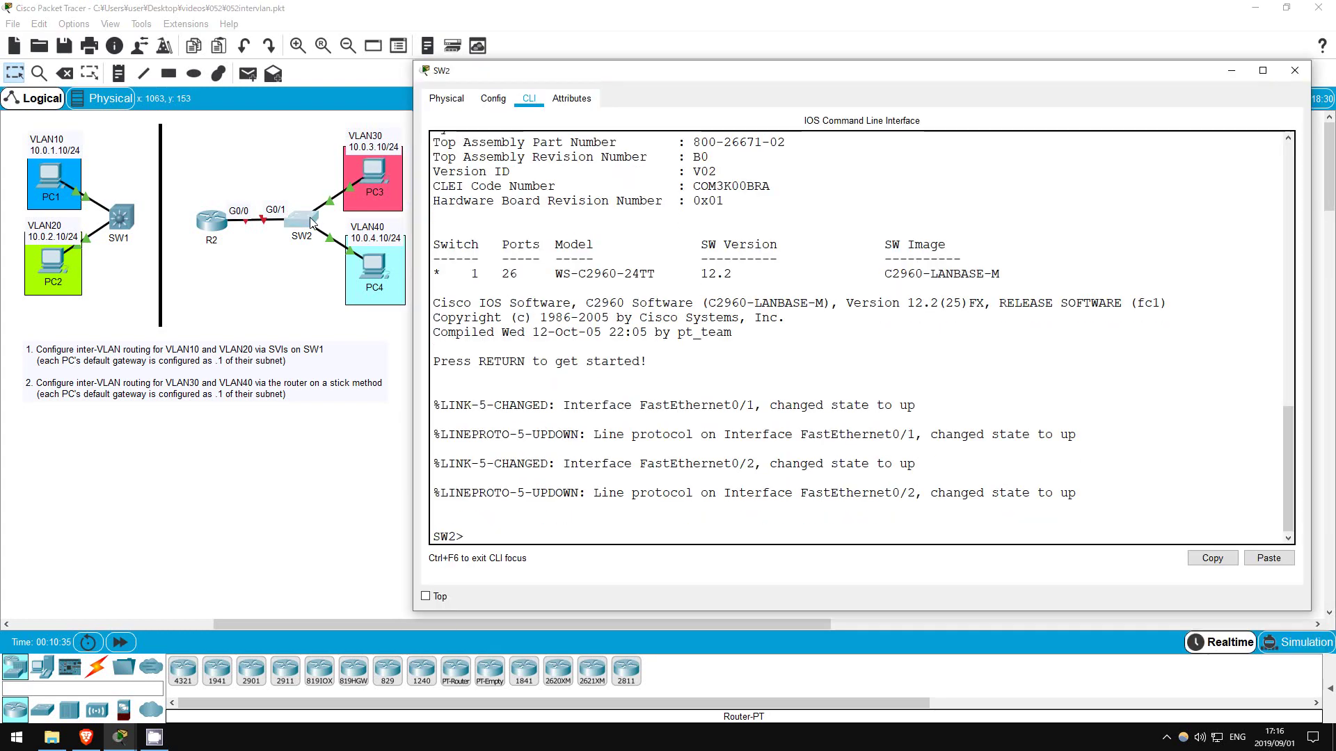
text(en)
key(Return)
key(Return)
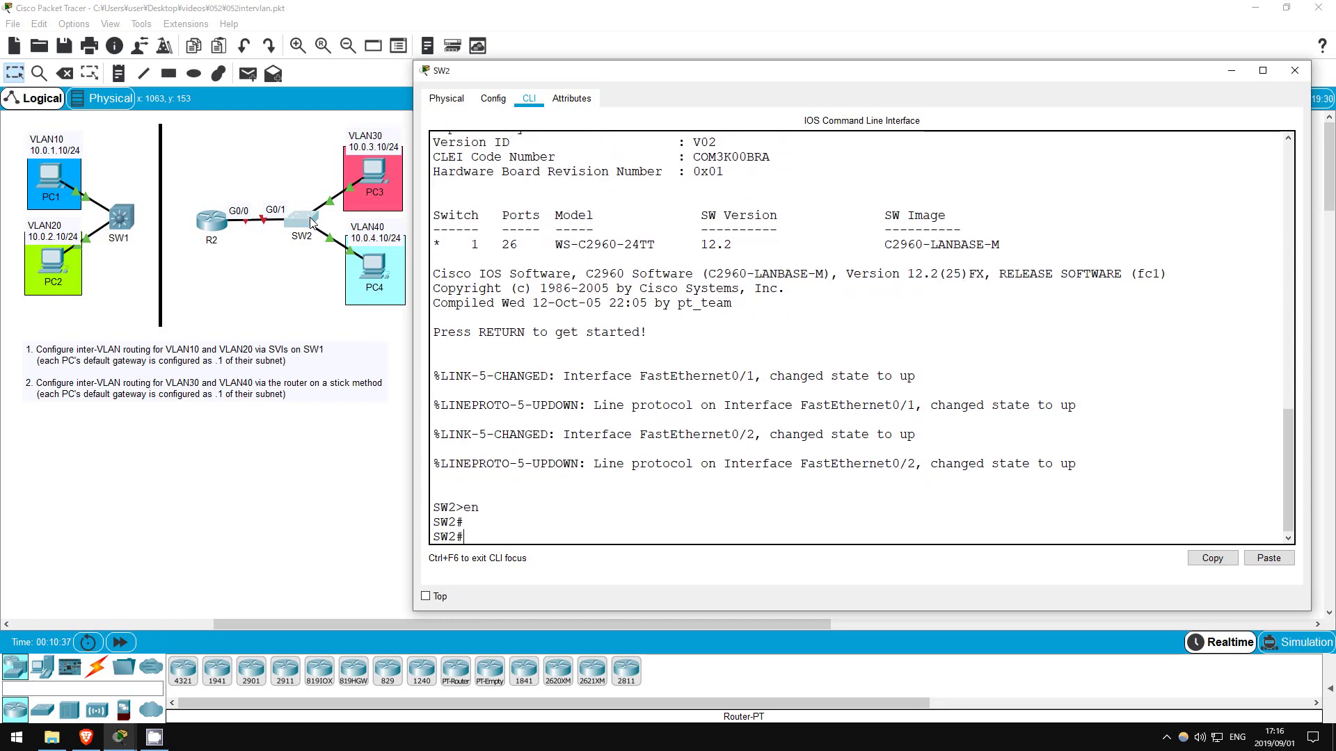
text(conf t)
key(Return)
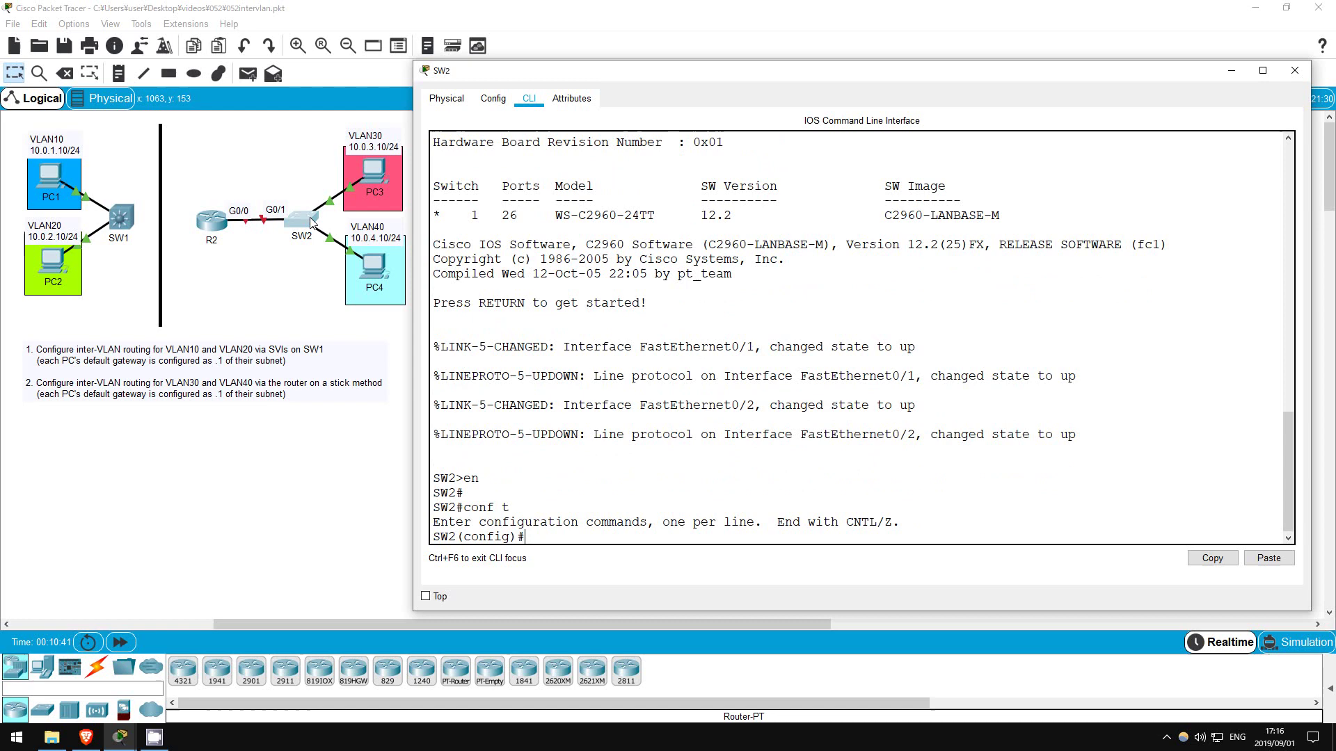
text(int g0/1)
key(Return)
text(sw)
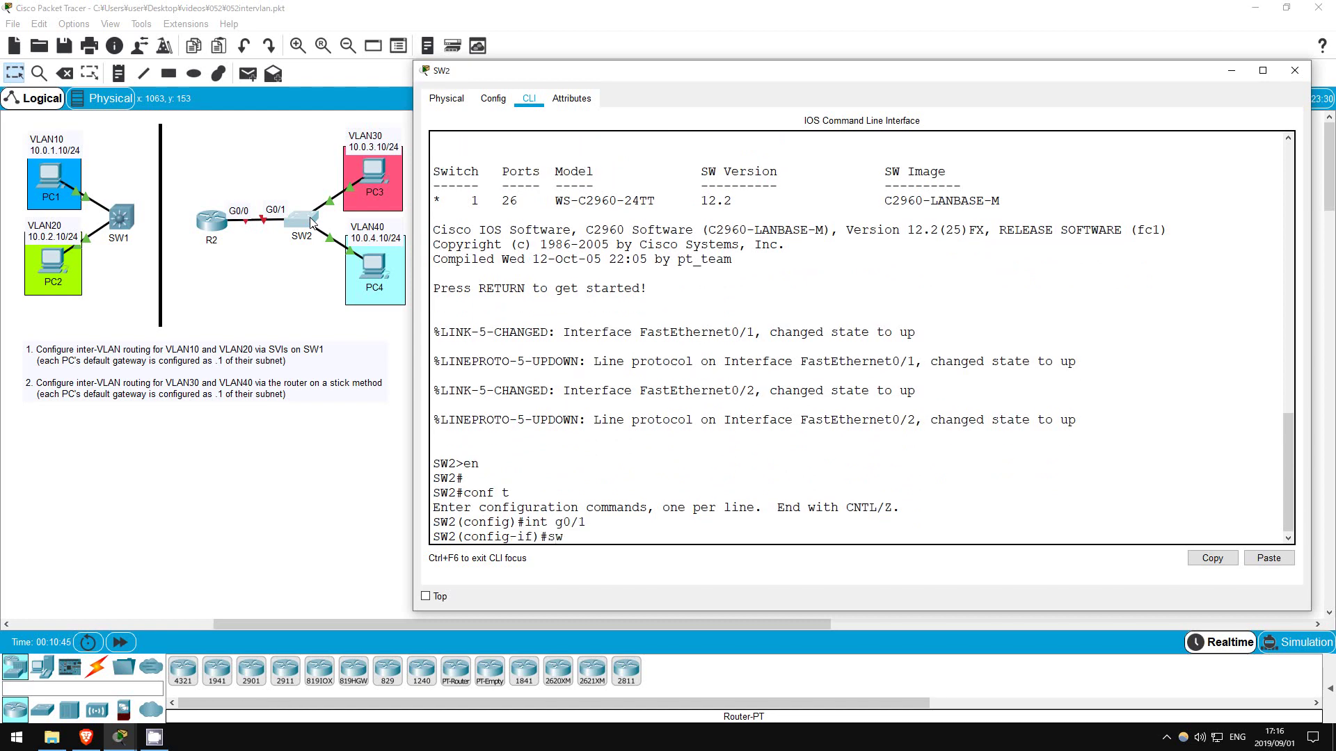
key(Tab)
text(mode trunk)
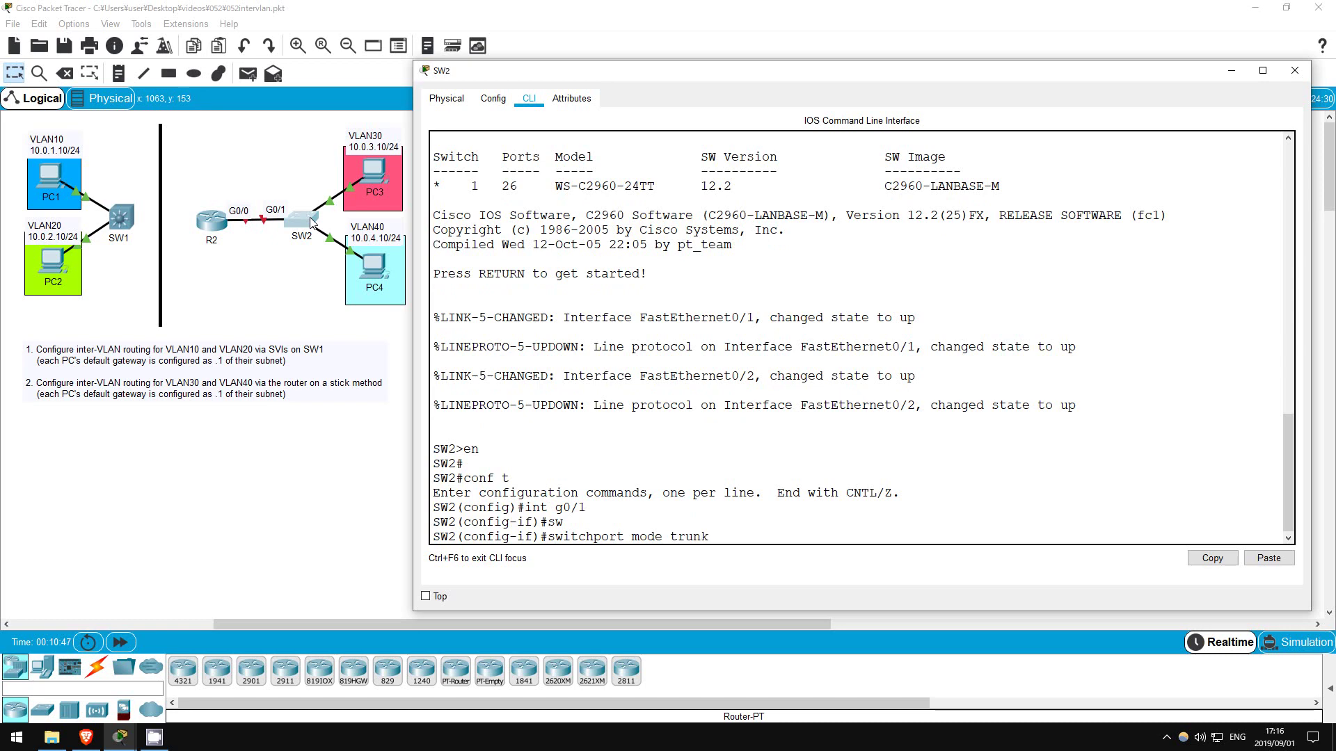
key(Return)
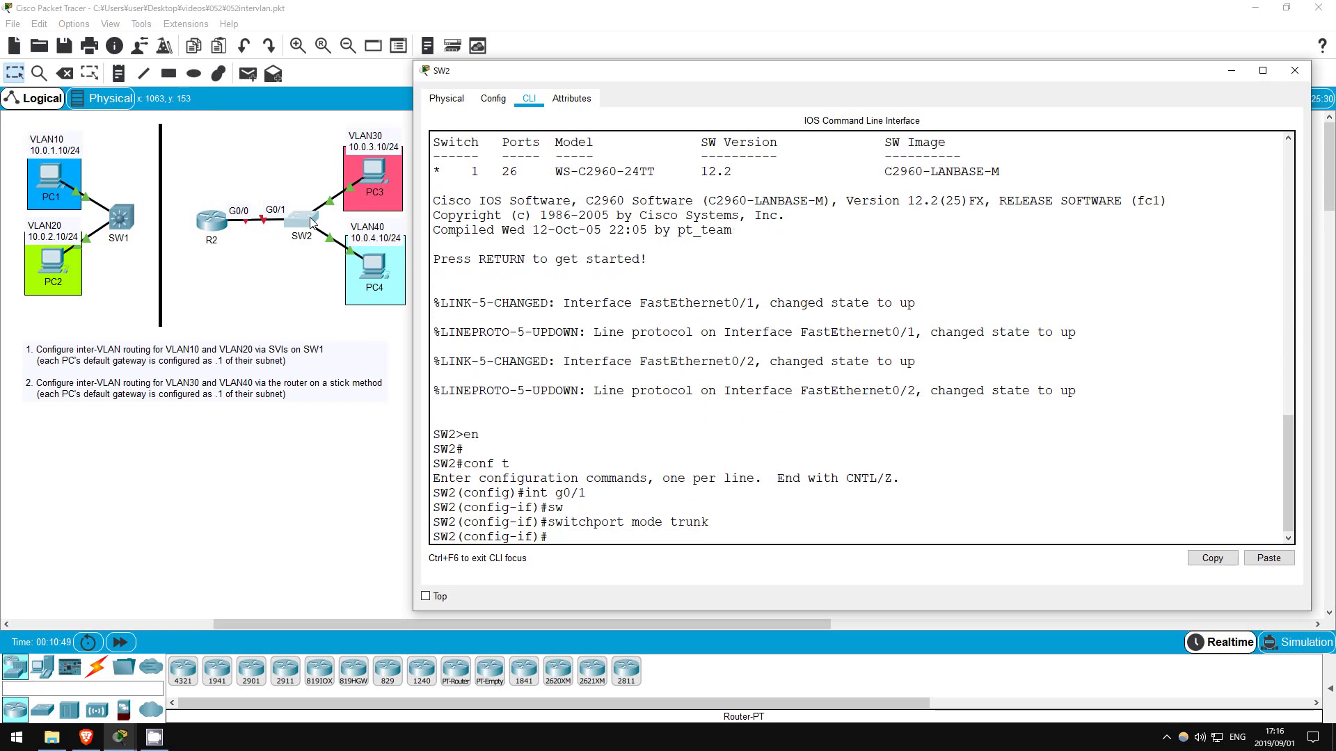
click(249, 291)
- In R2's CLI, enable interface G0/0 with no shut
click(218, 224)
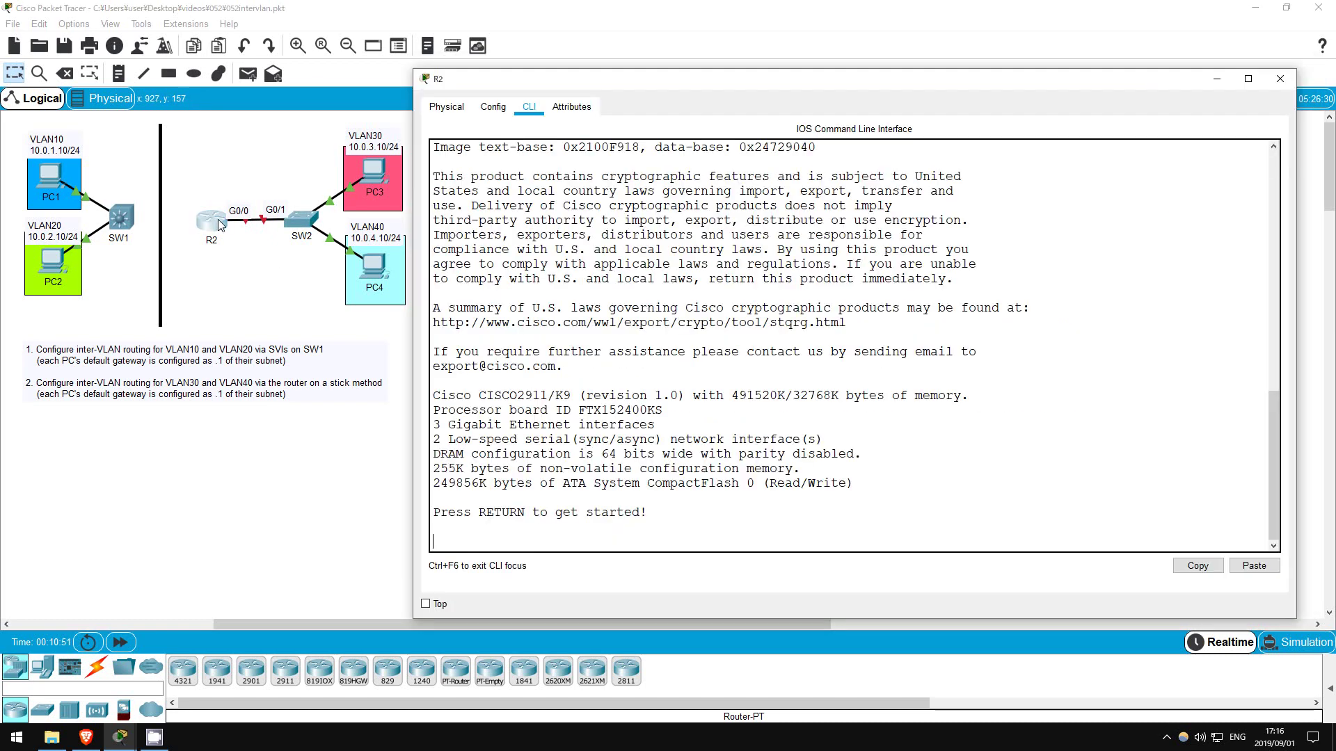
key(Return)
key(Return)
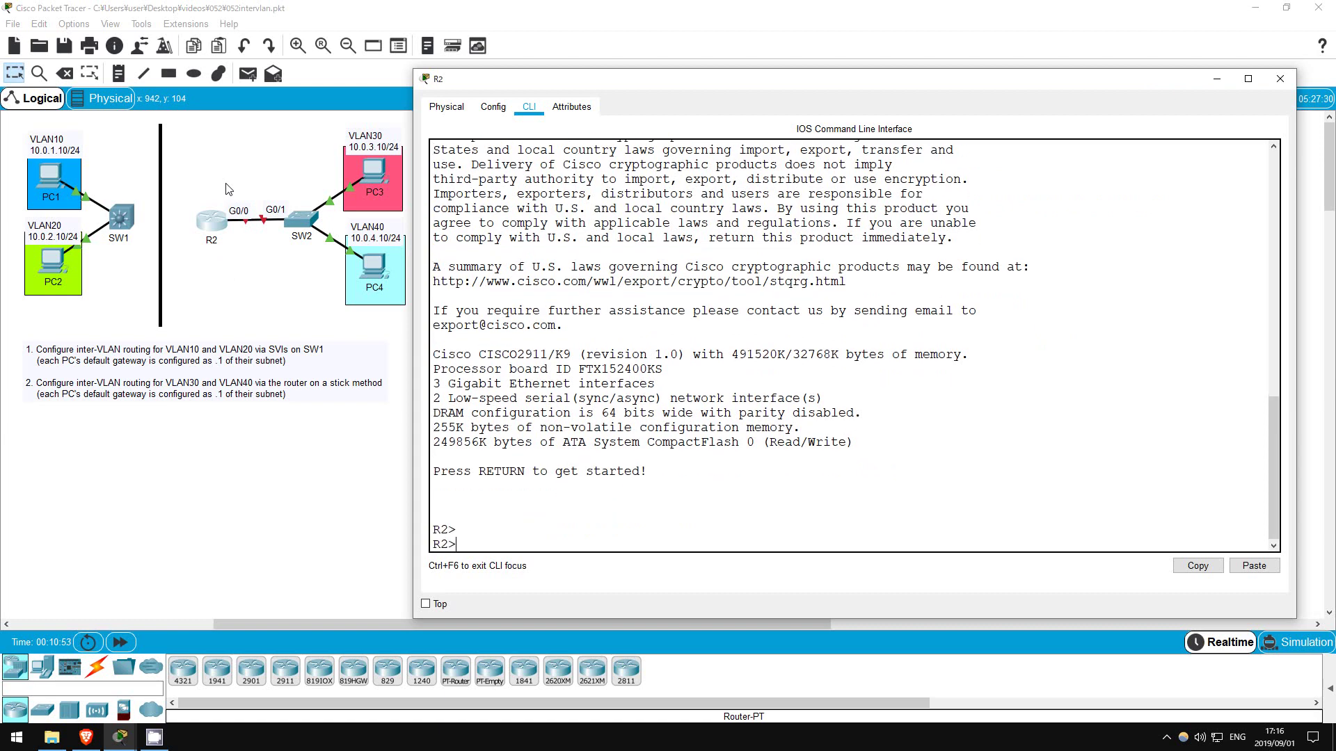
text(en)
key(Return)
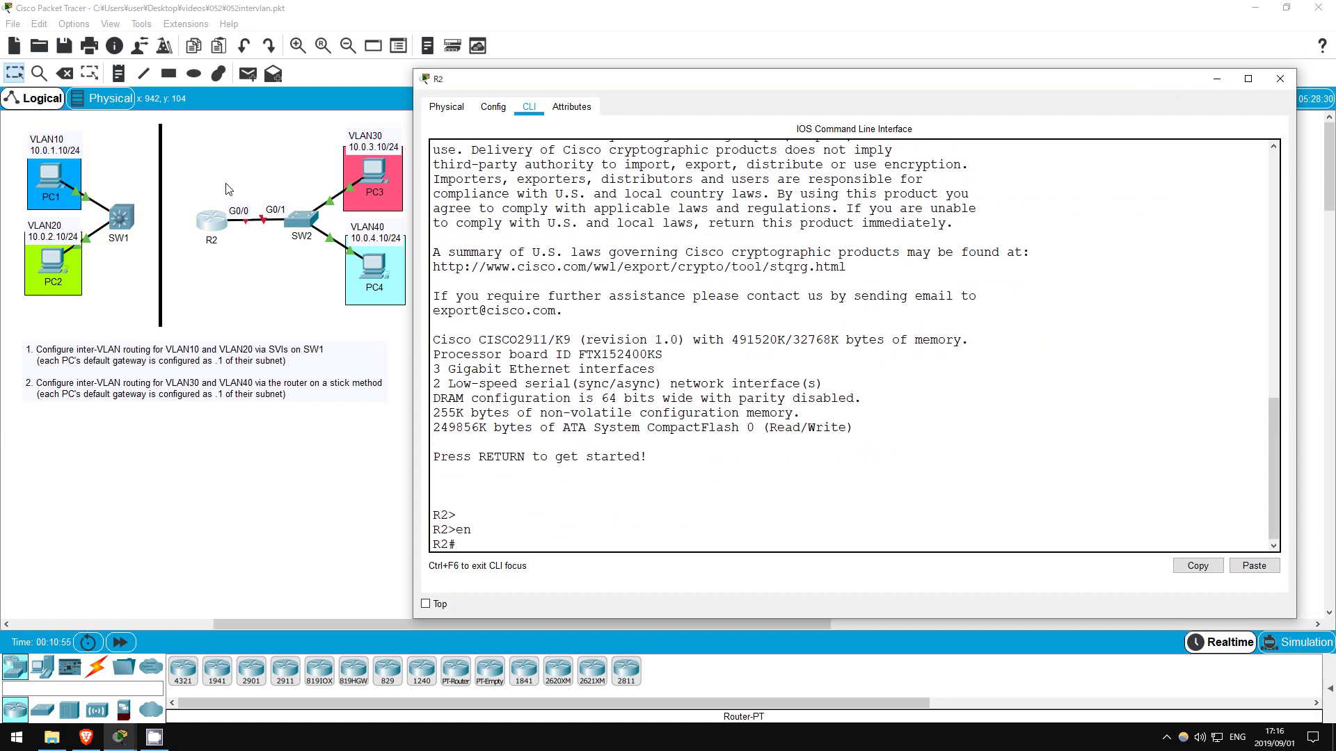
text(conf t)
key(Return)
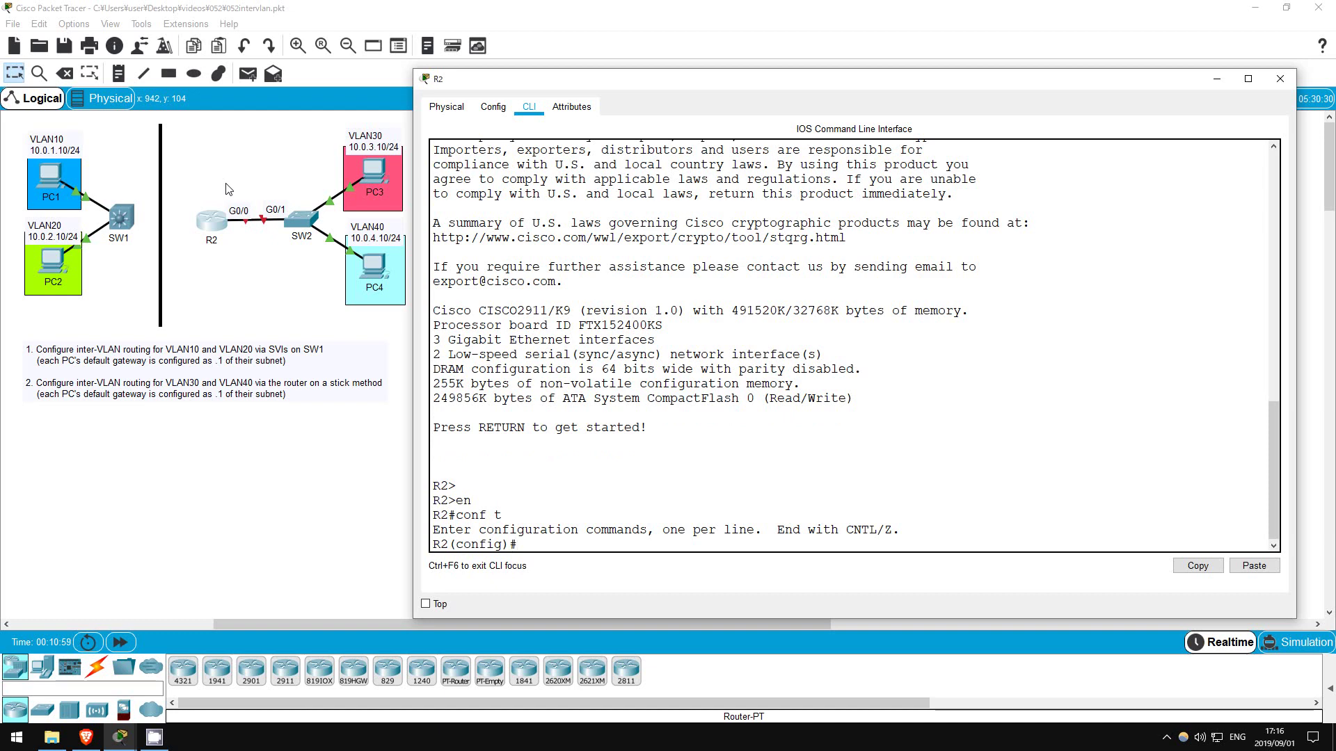
text(int g0/0)
key(Return)
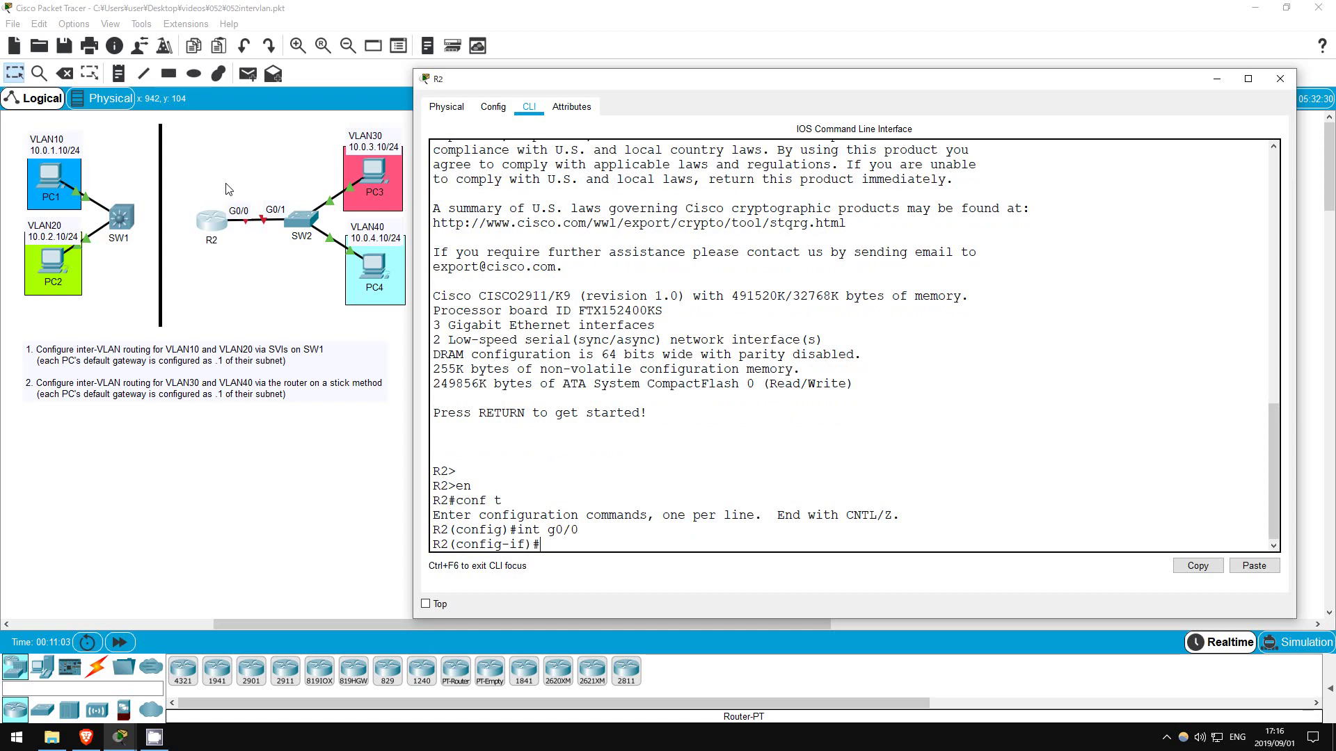
text(no shut)
key(Return)
key(Return)
key(Return)
key(Return)
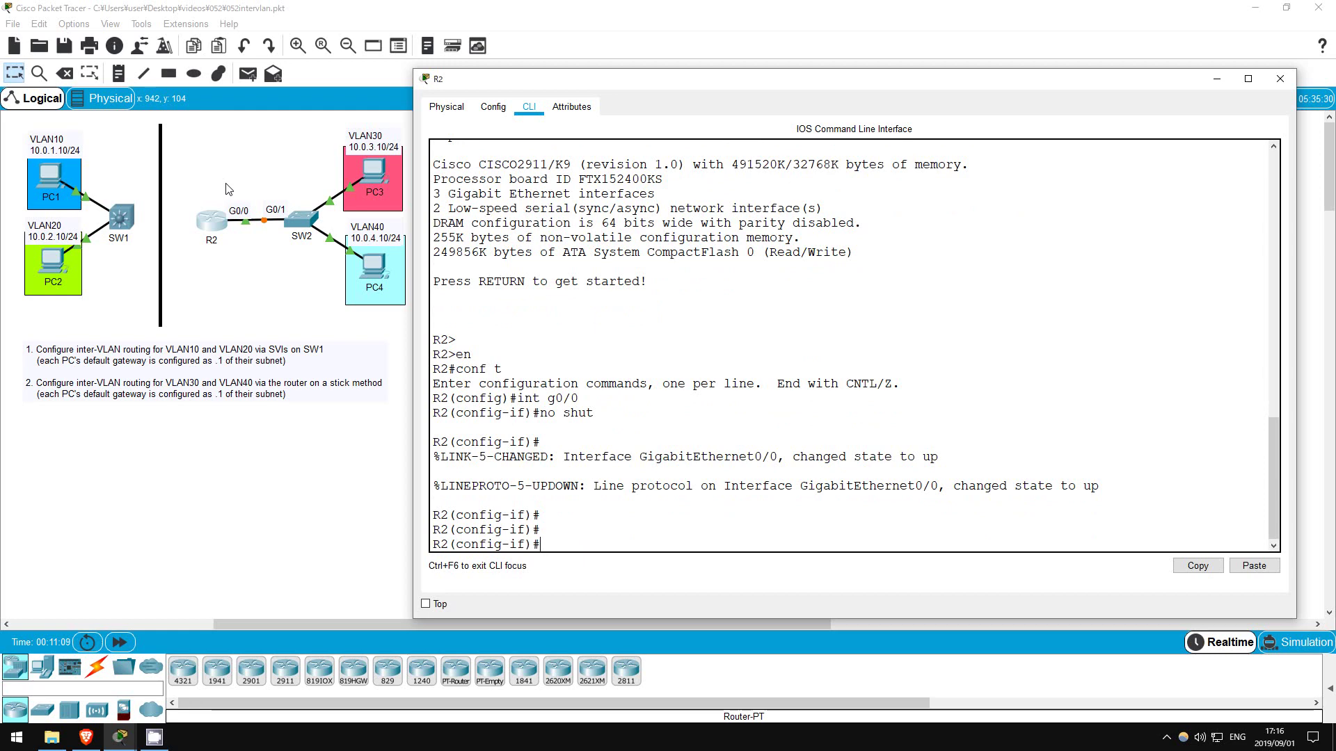
- Create subinterface G0/0.30 with encapsulation dot1q 30 and ip address 10.0.3.1 255.255.255.0
text(int g0/0.30)
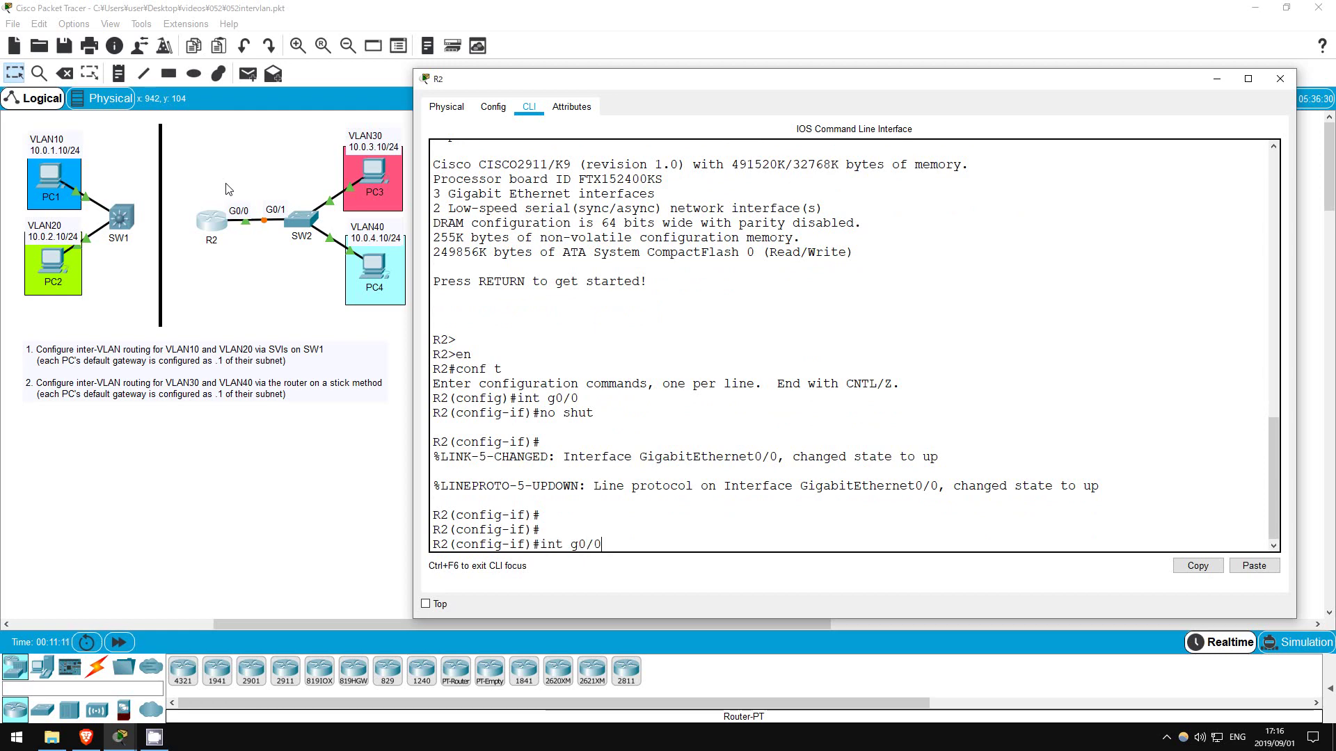
key(Return)
key(Return)
key(Return)
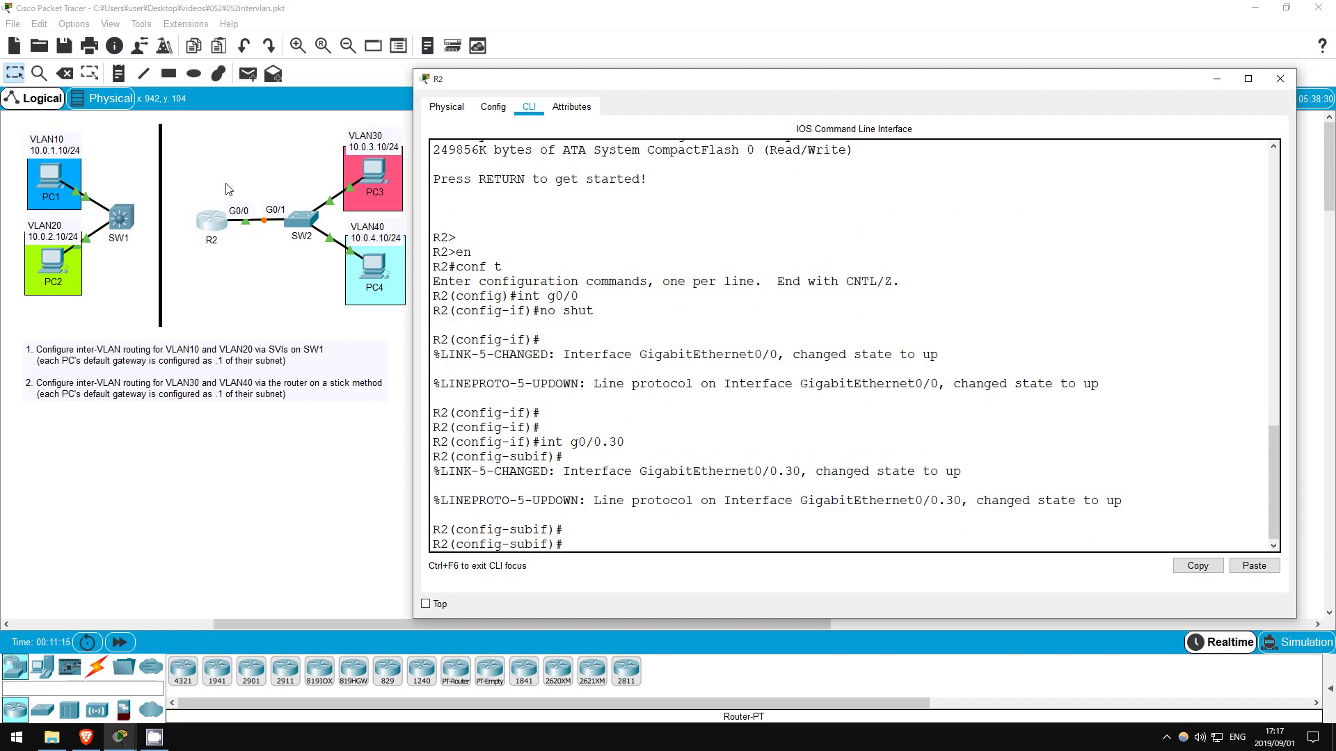
text(encao)
key(Tab)
key(BackSpace)
key(Tab)
text(dot)
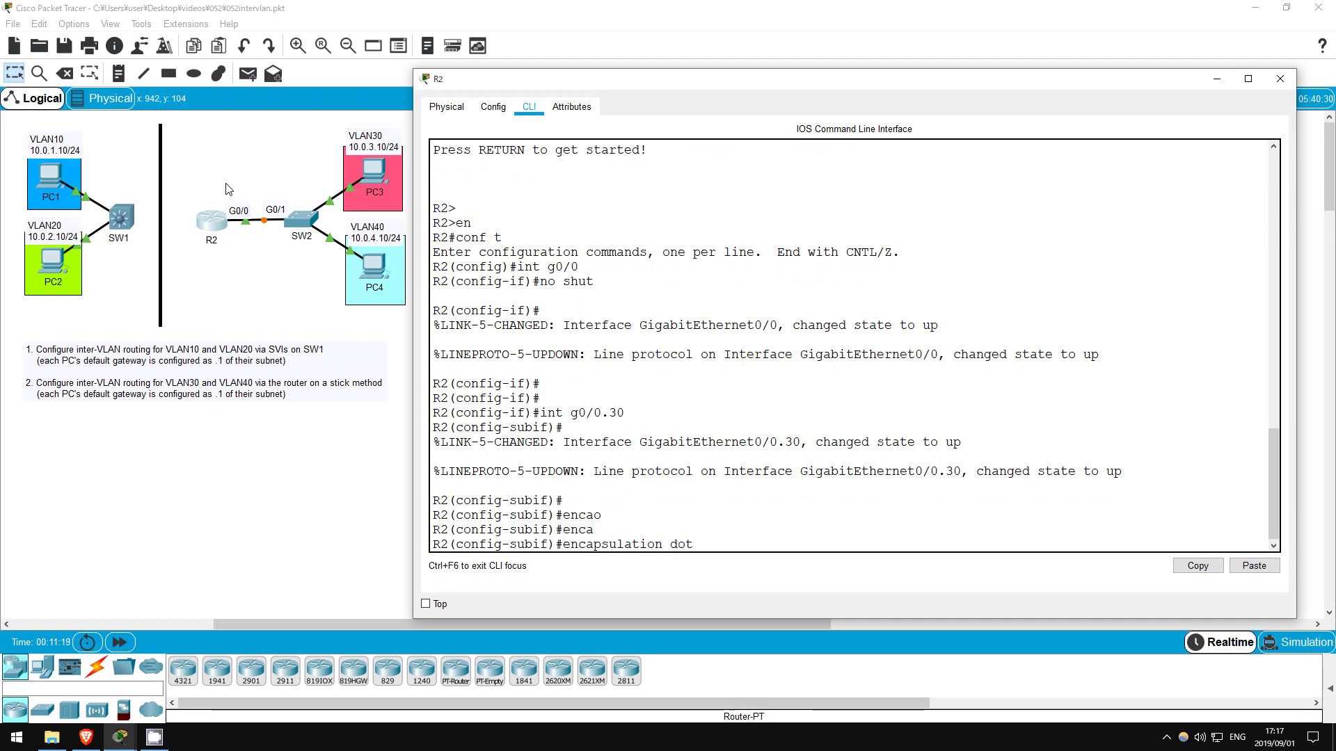
text(1q 30)
key(Return)
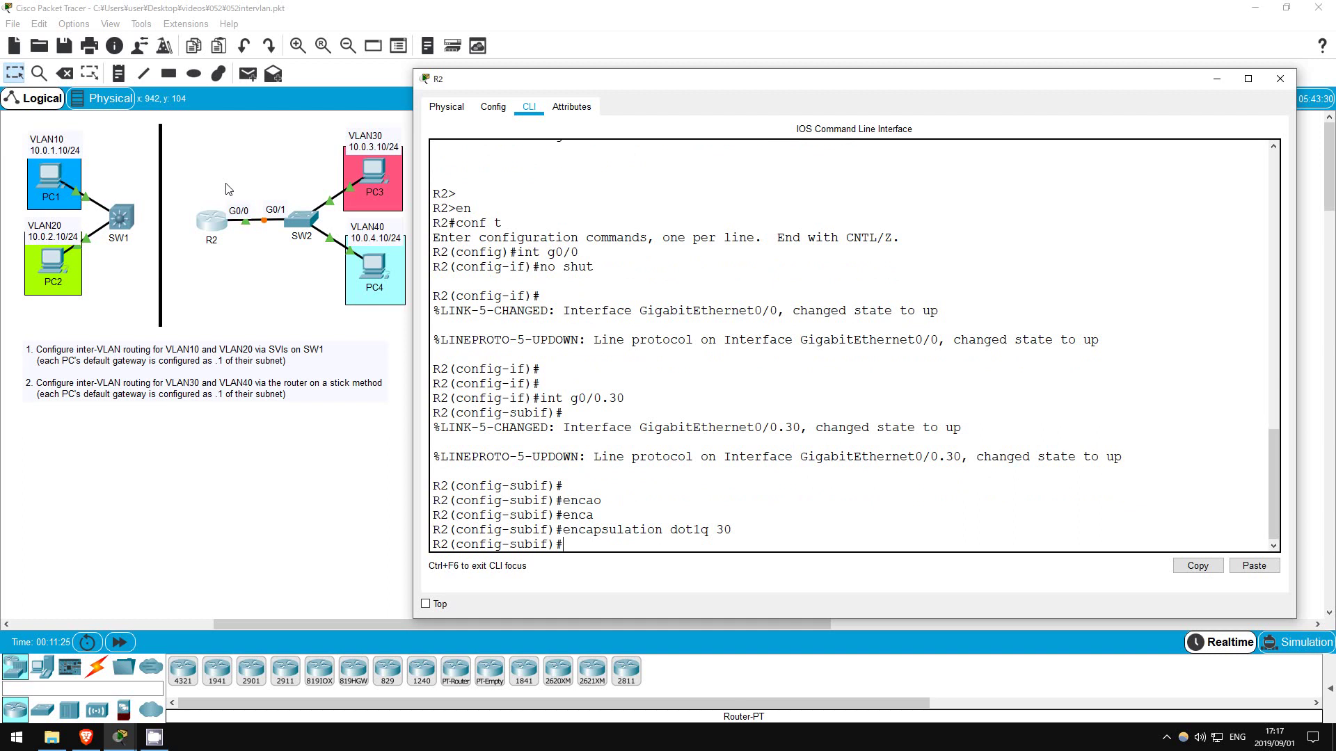
text(ip add)
key(Tab)
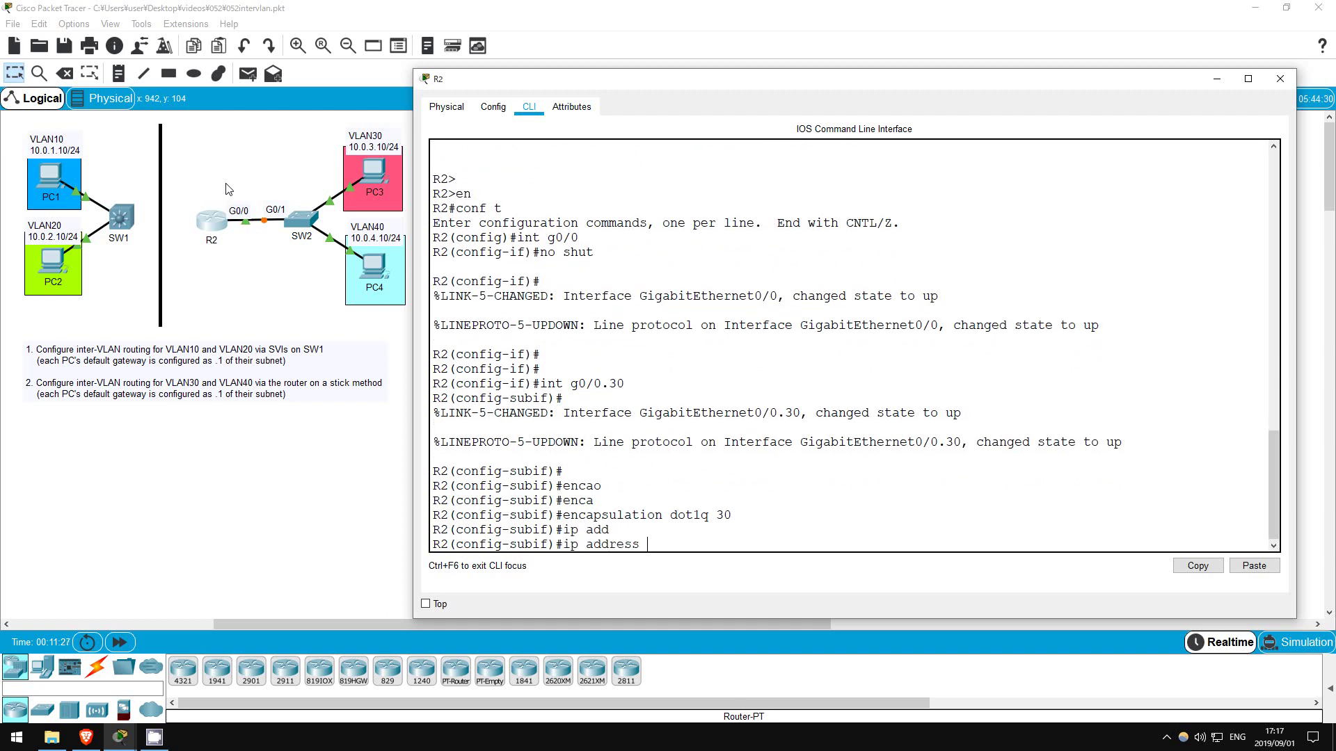
text(10.0.3.1)
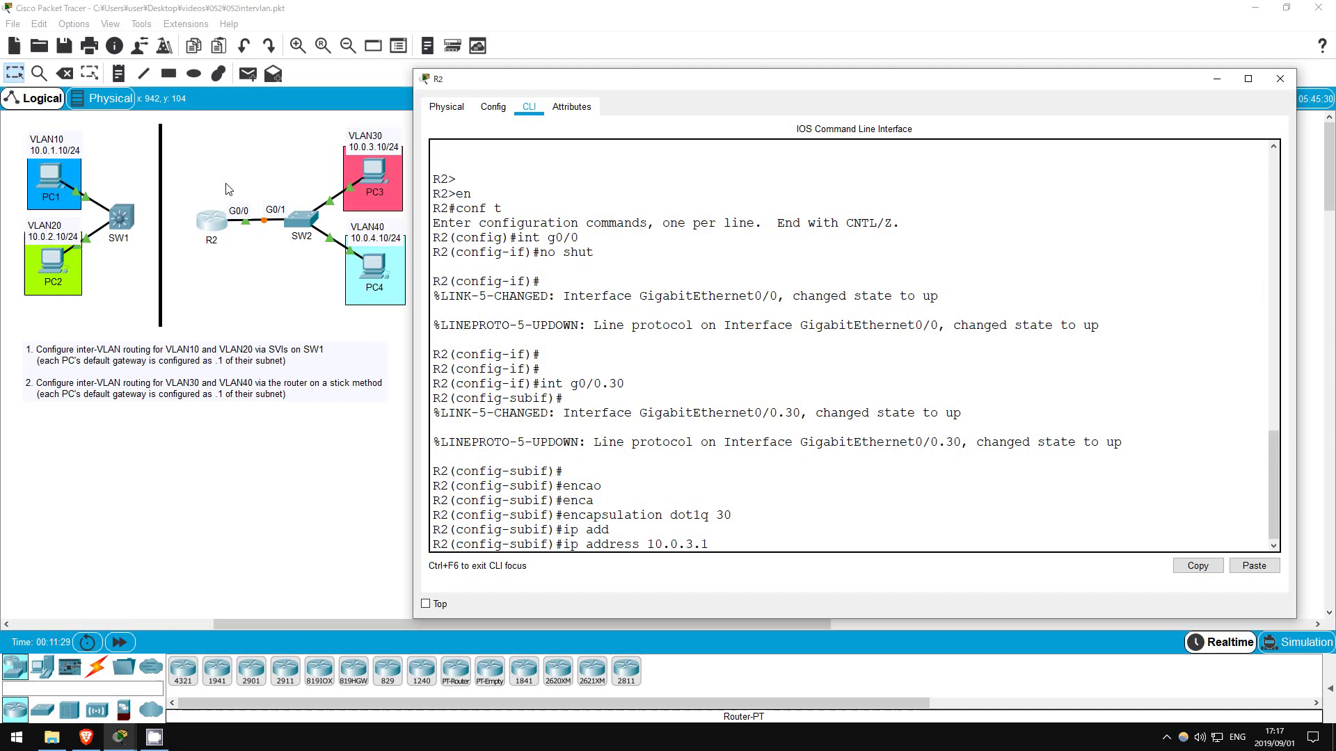
text( 255.255.255.0)
key(Return)
key(Return)
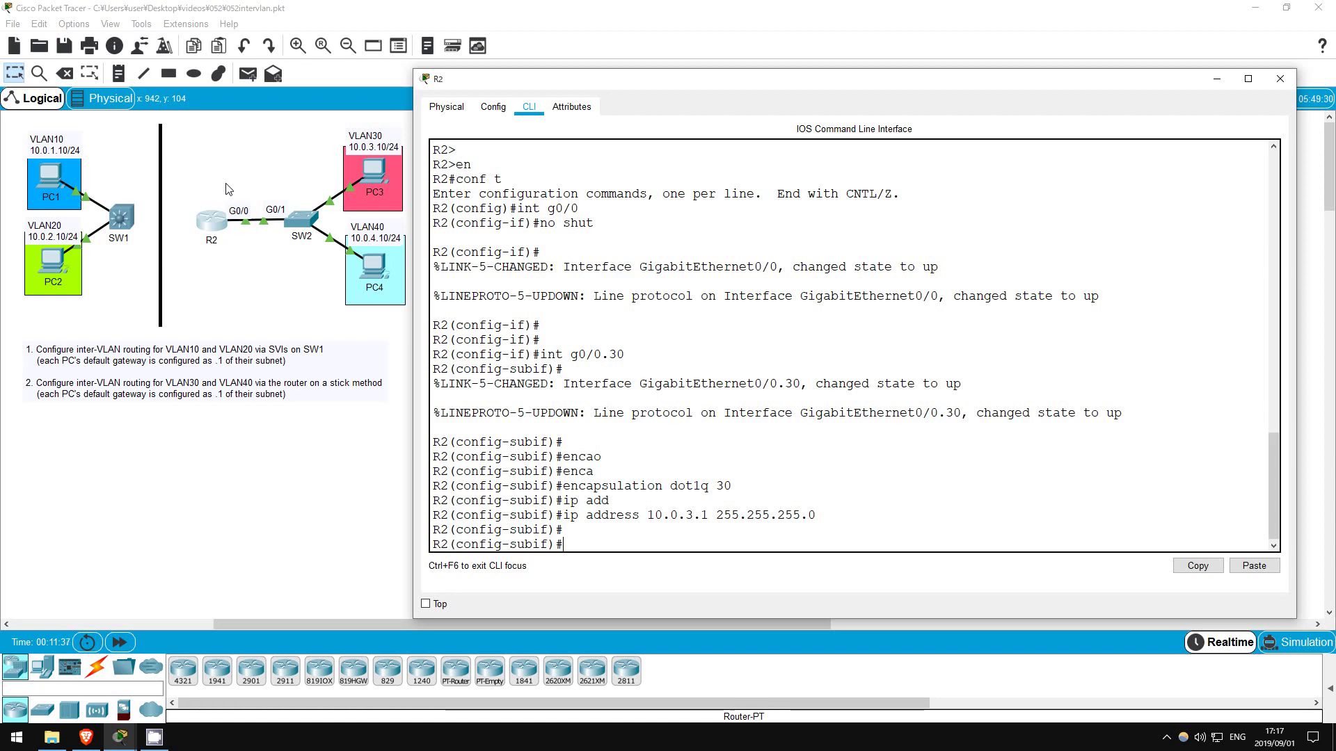
- Create R2 subinterface G0/0.40 using encapsulation dot1q 40 and address 10.0.4.1 255.255.255.0
text(int g0/0.40)
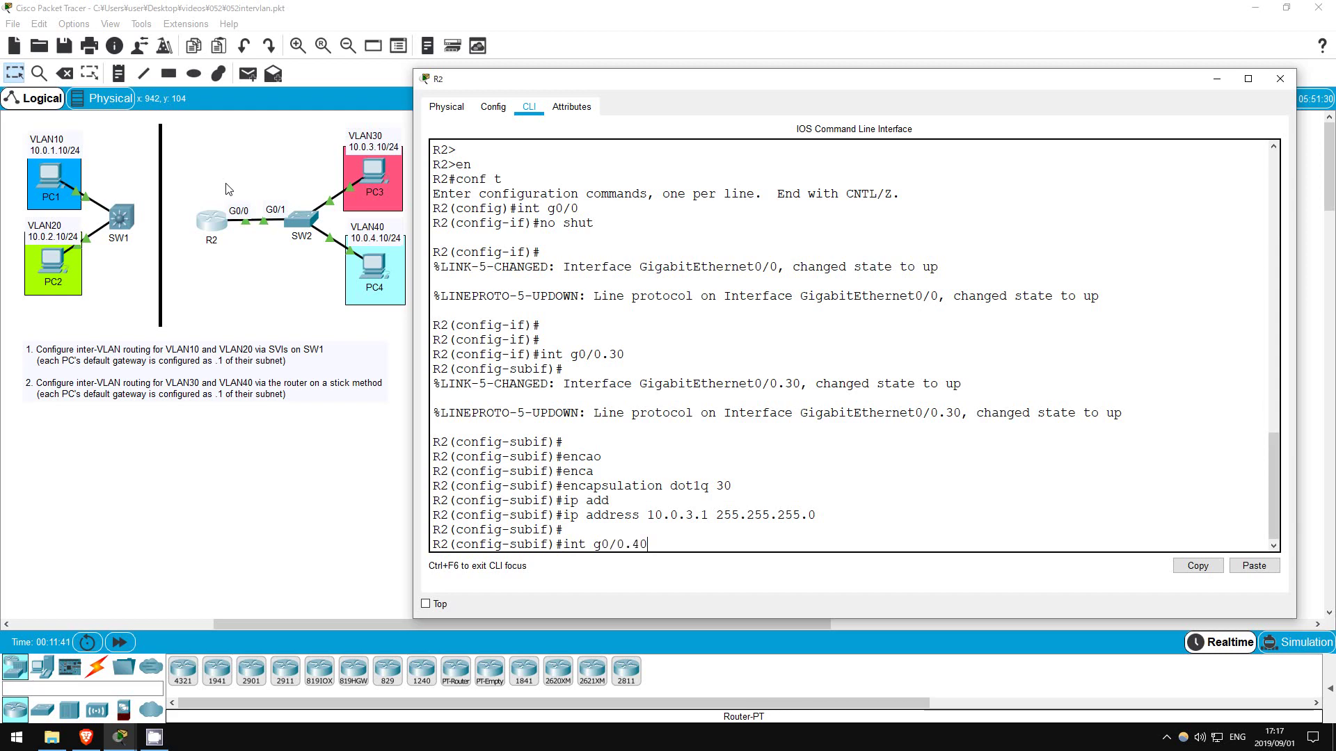
key(Return)
text(encapo)
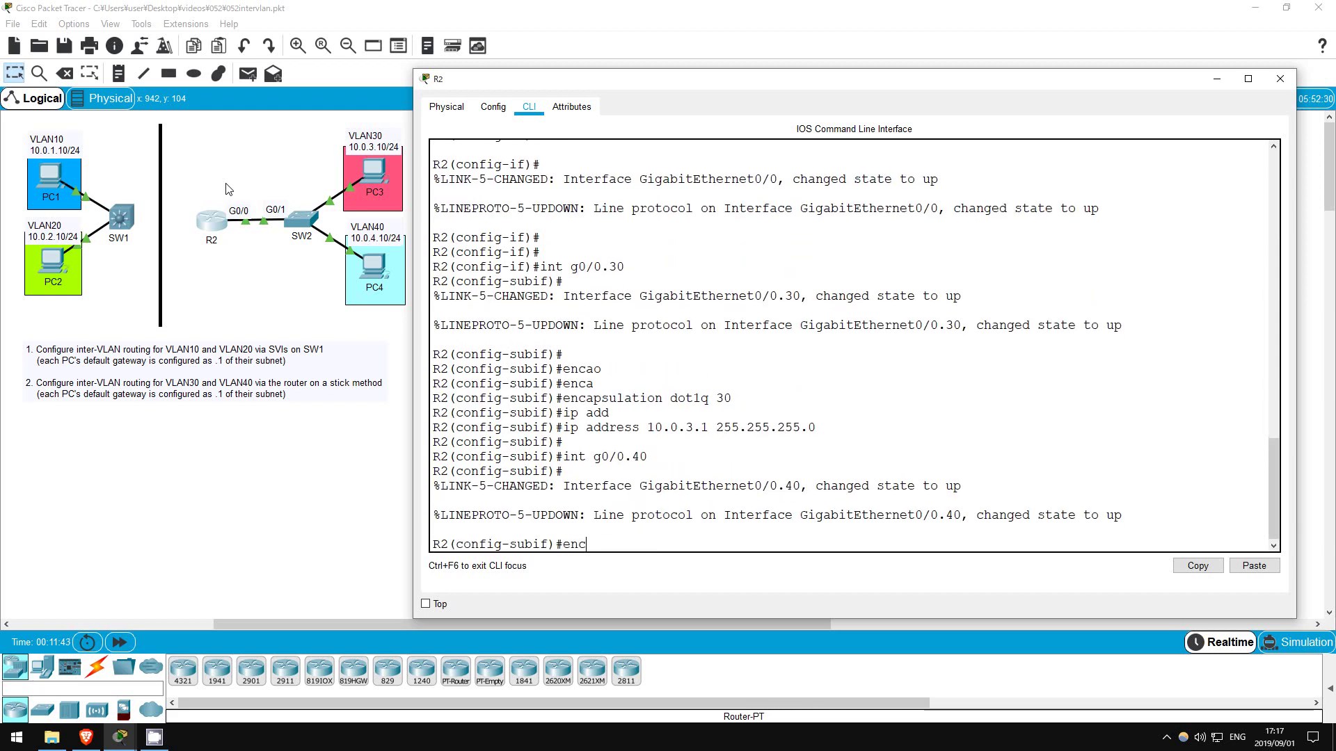
key(Tab)
key(BackSpace)
key(Tab)
text(dot1q 40)
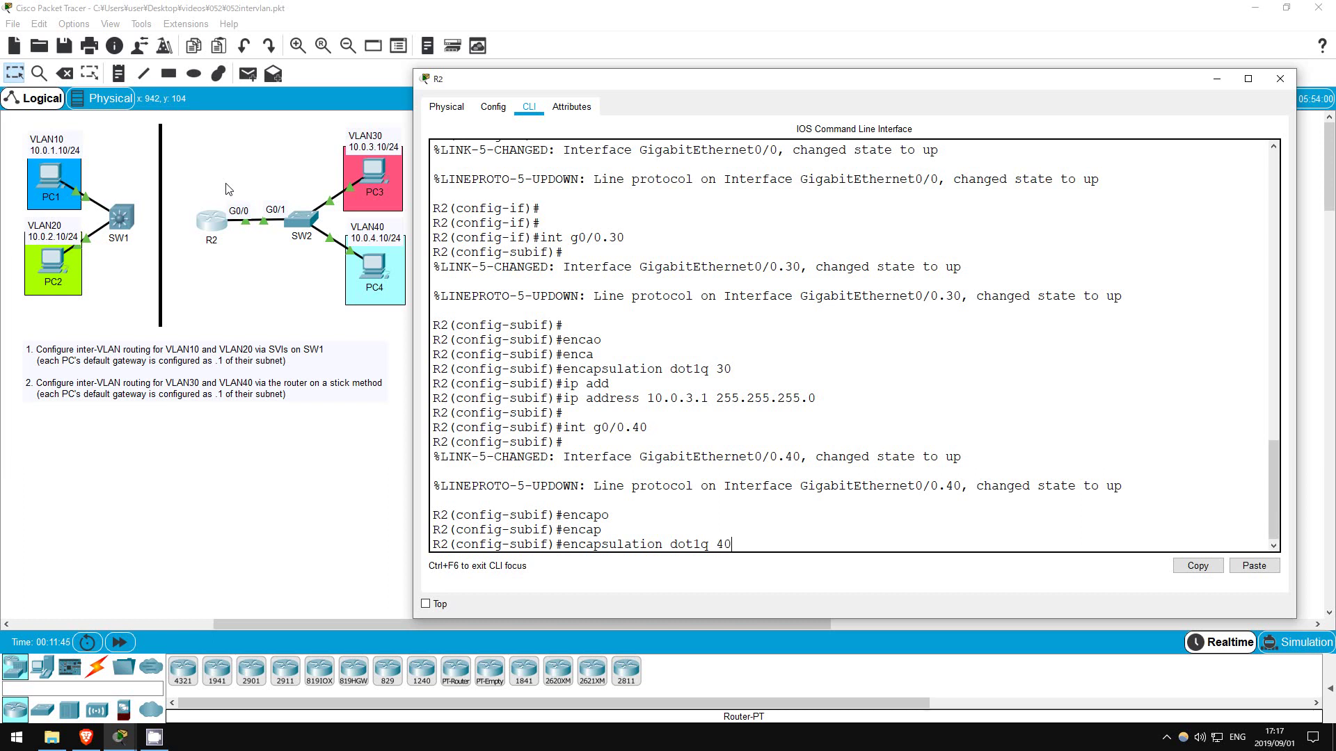
key(Return)
text(ig-subif)#i)
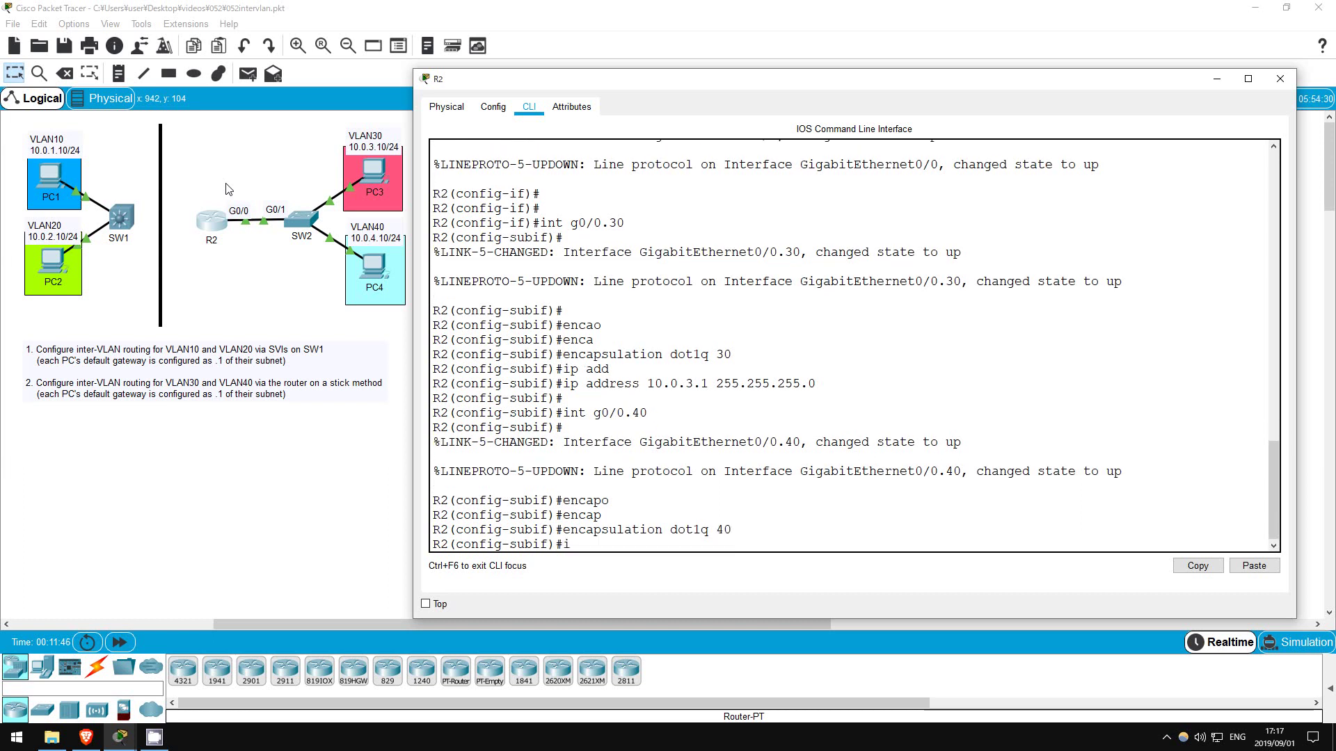
text(p add)
key(Tab)
text(10.)
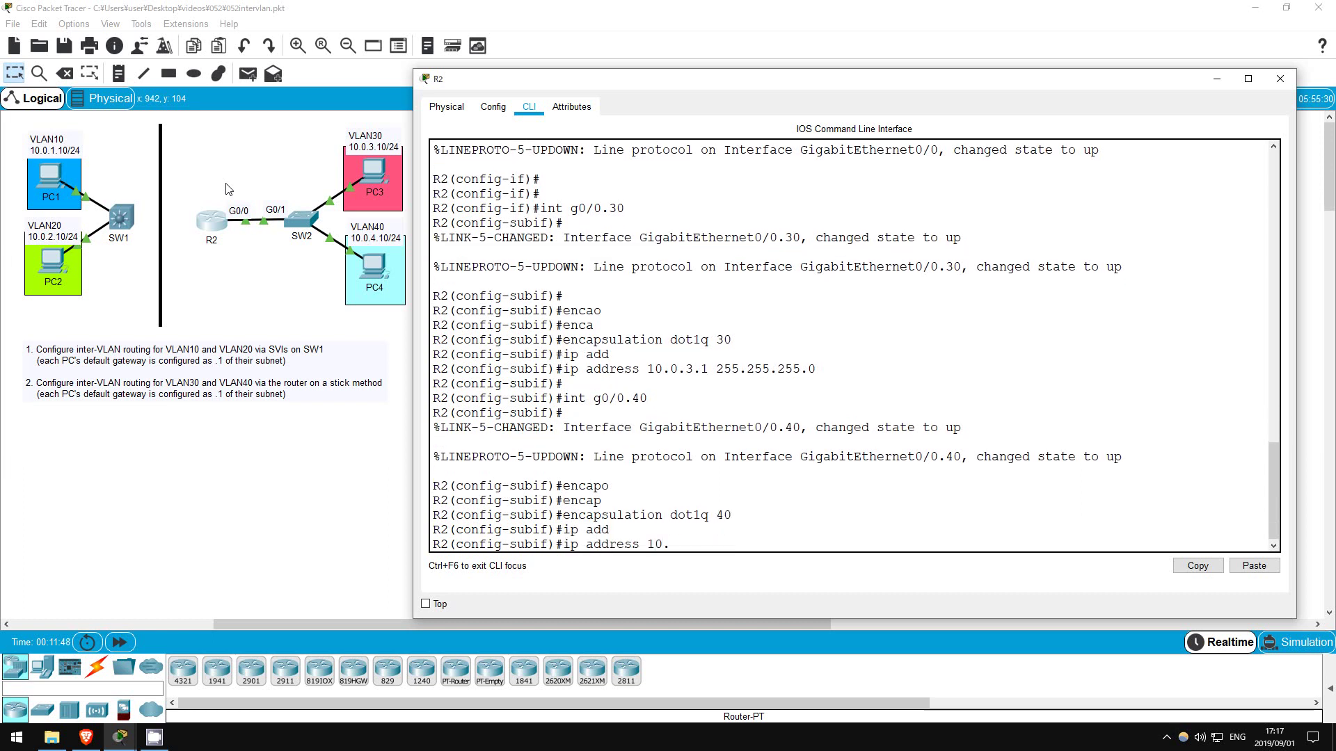
text(0.4.1 2)
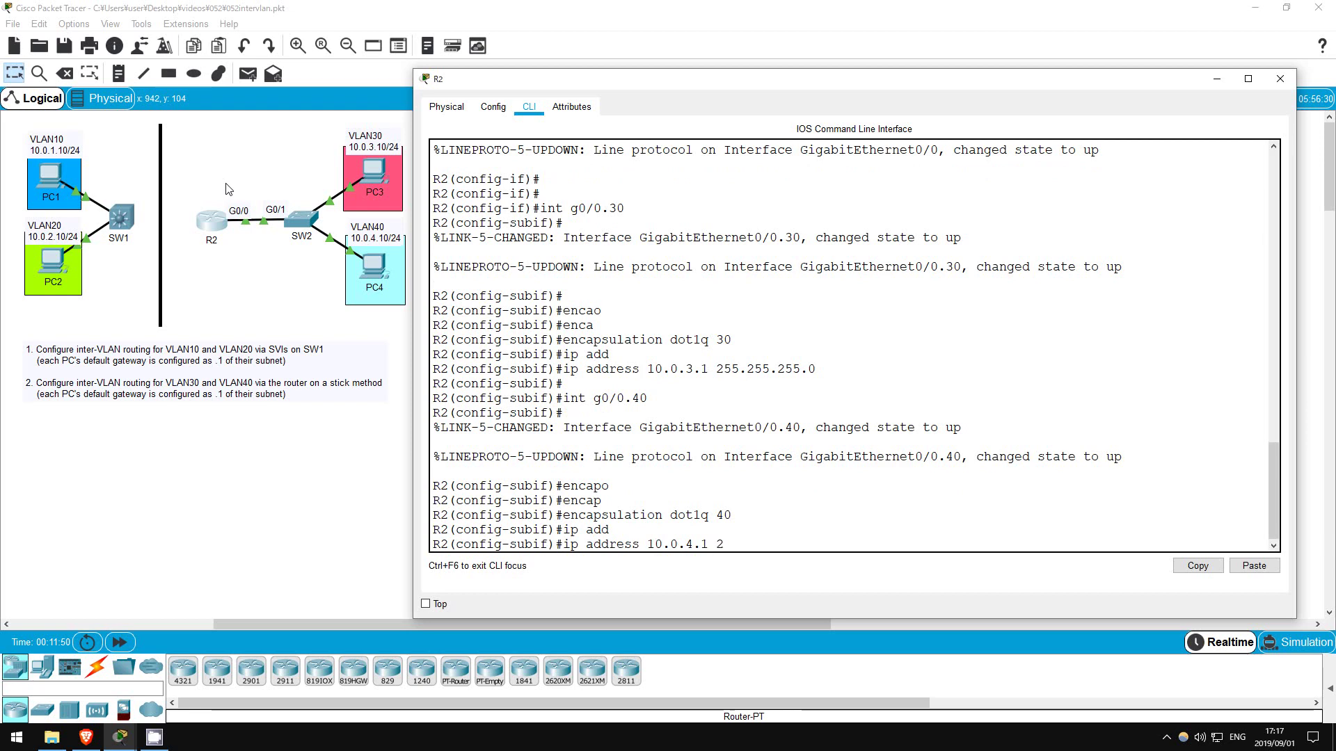
text(55.255.255.0)
key(Return)
key(Return)
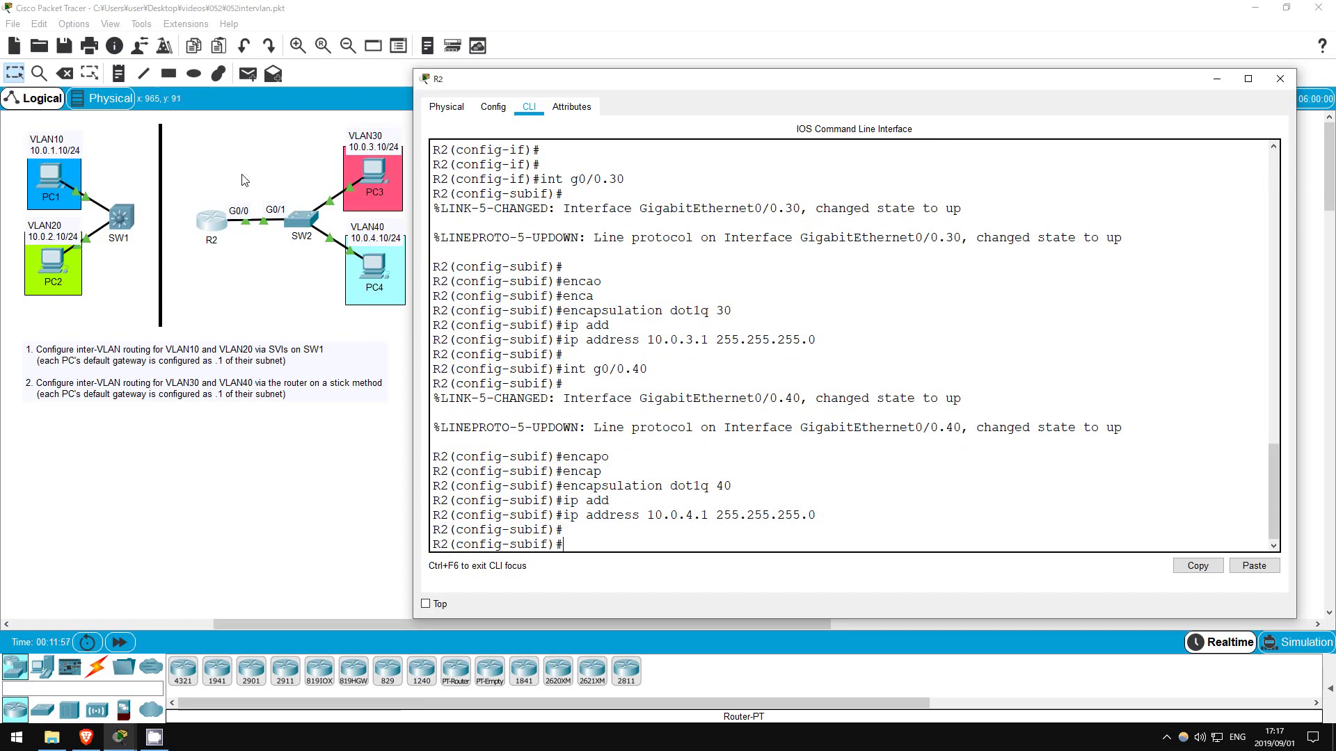
- Rerun PC3's ping to PC4 at 10.0.4.10 and confirm 3 of 4 replies come back
key(alt+F4)
click(371, 174)
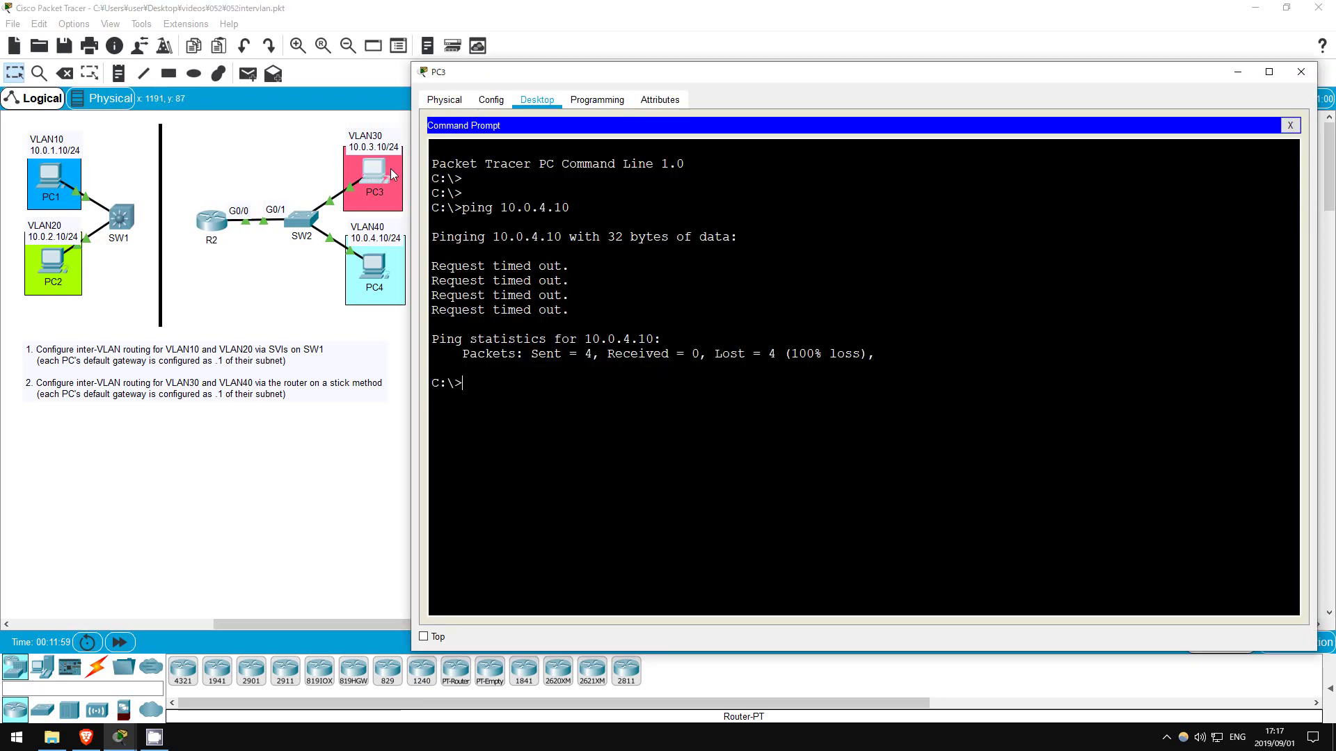
key(Up)
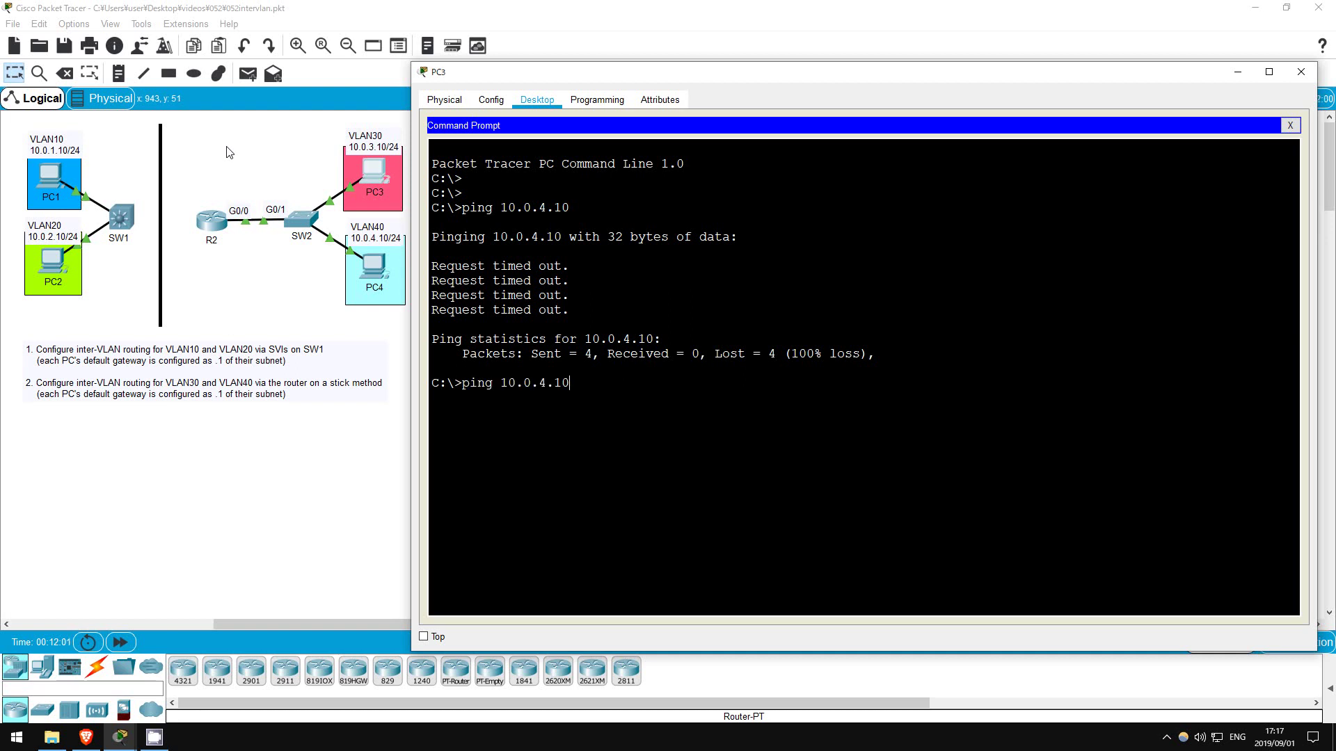
key(Return)
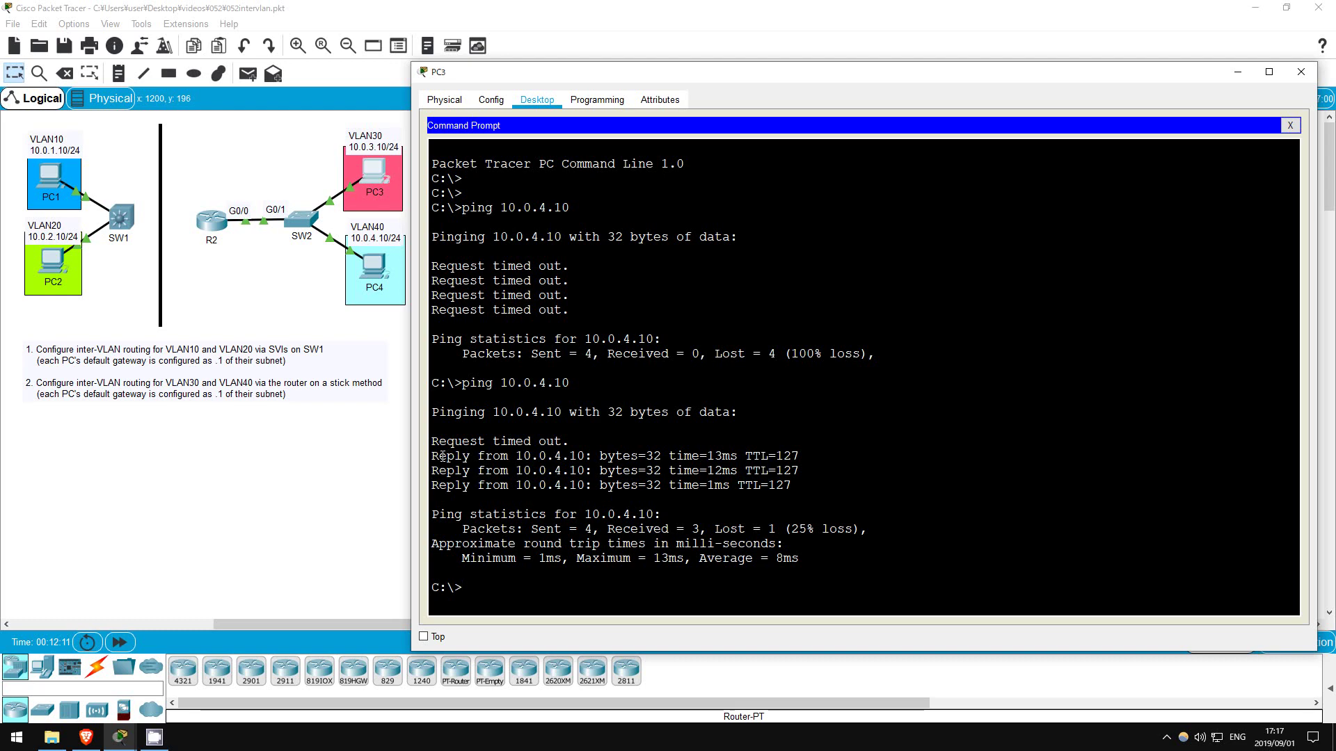
drag(432, 456, 920, 590)
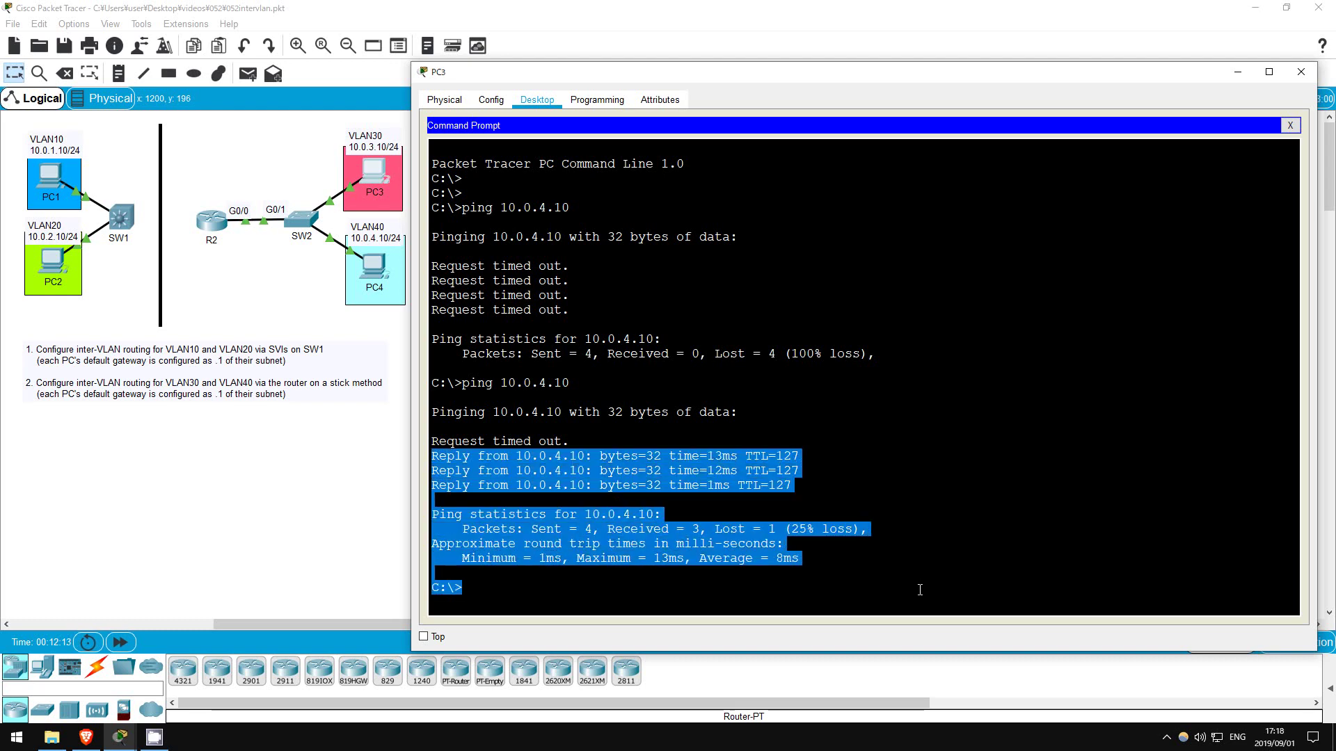
click(604, 587)
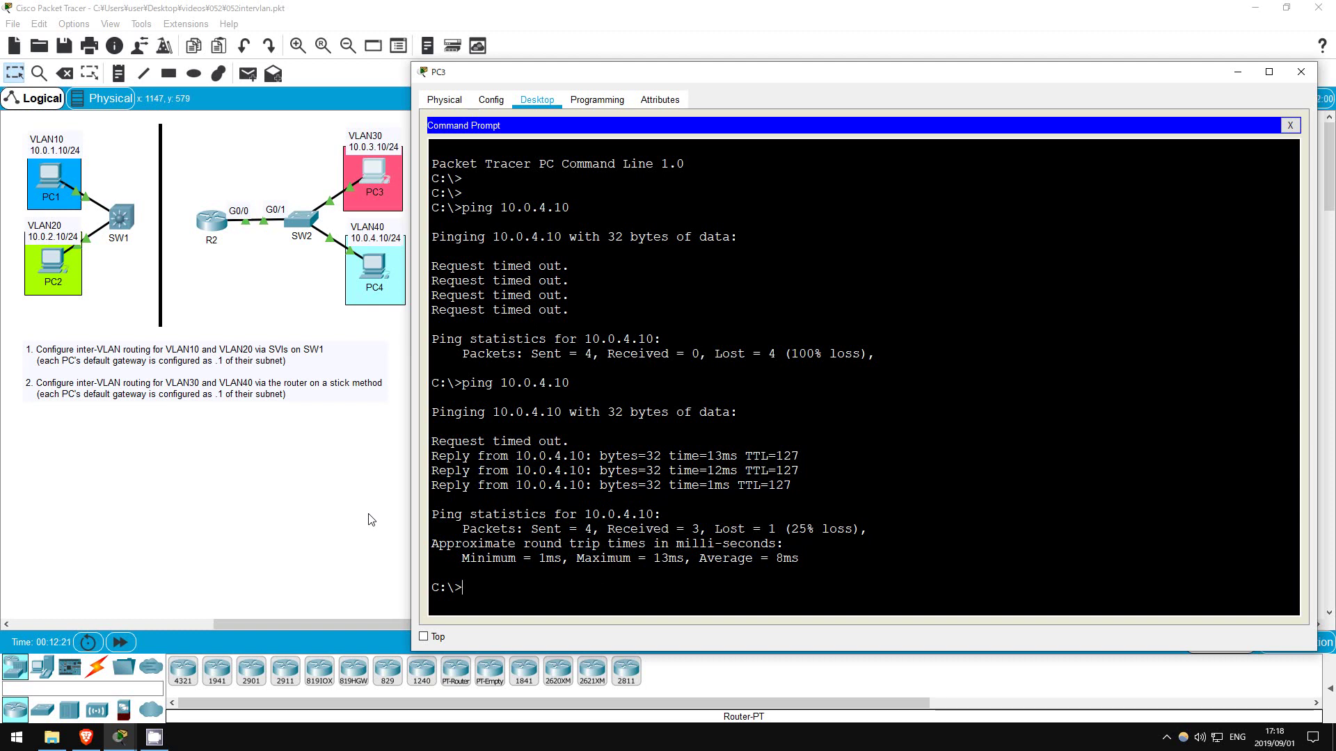
- Close PC3's window to return to the full logical topology view
key(alt+F4)
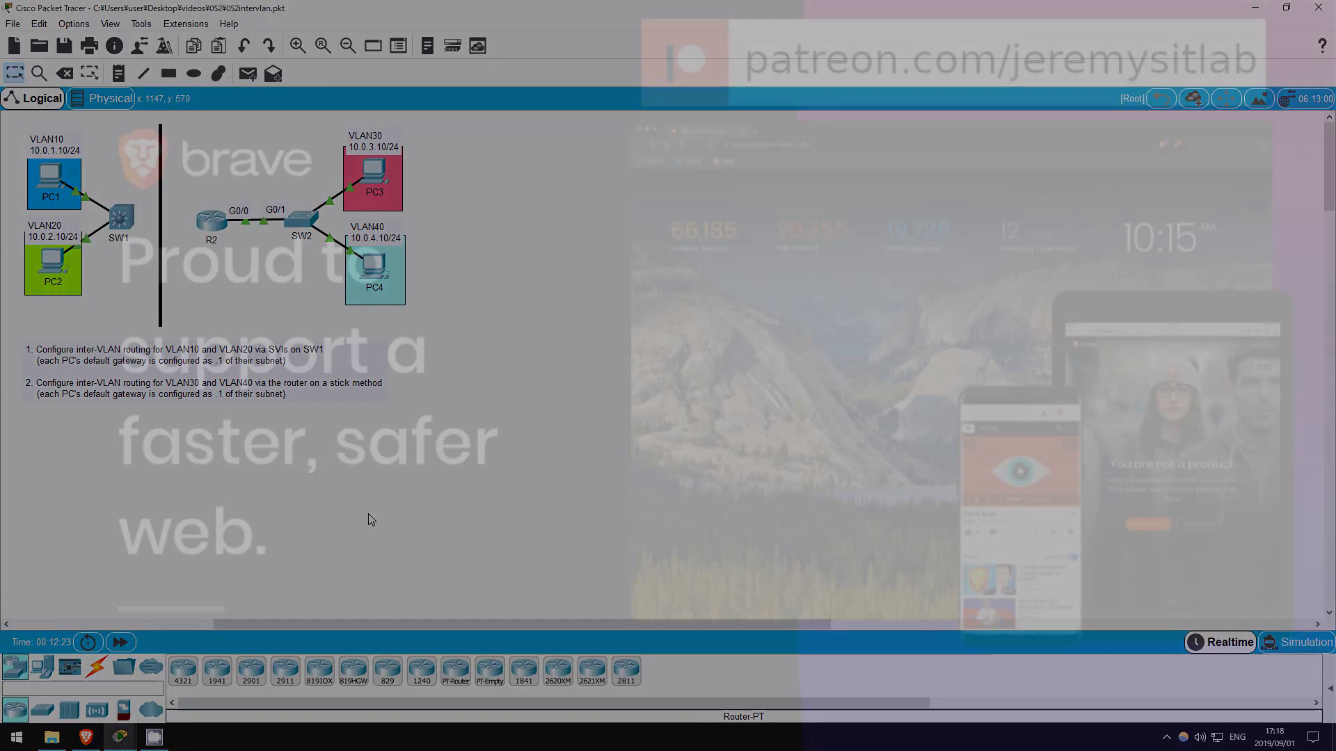